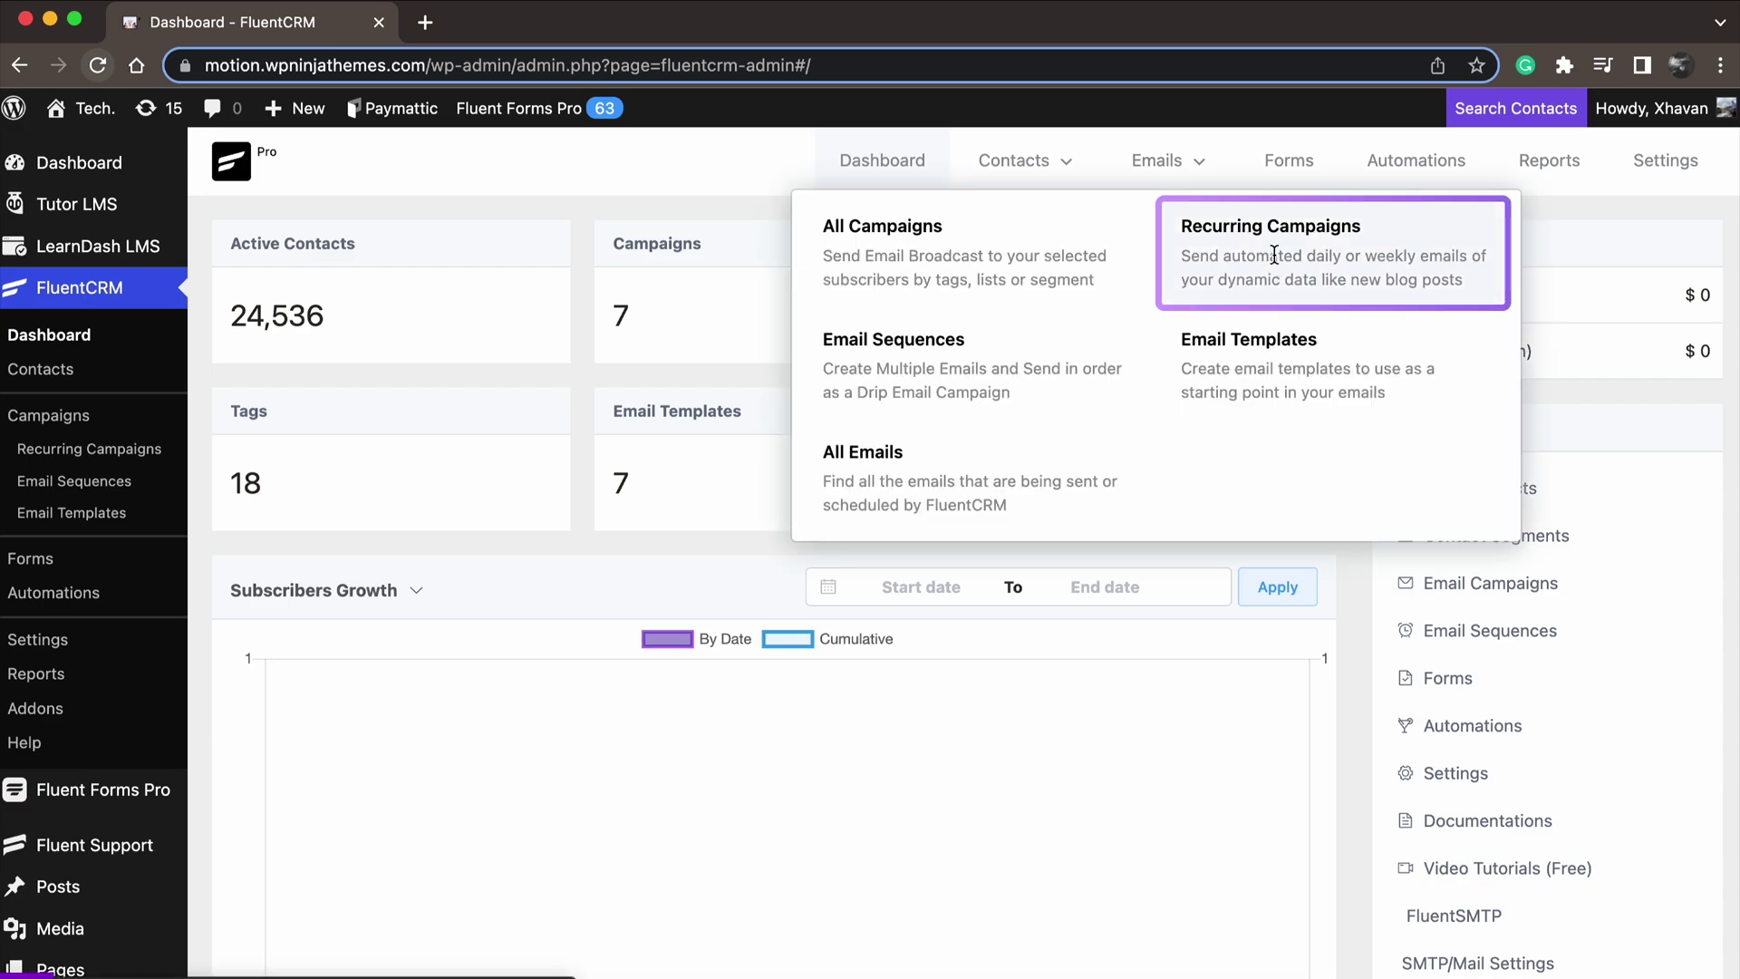
# - Start a new recurring campaign titled 'Weekly Post Updated'
pyautogui.click(1272, 261)
pyautogui.click(1536, 260)
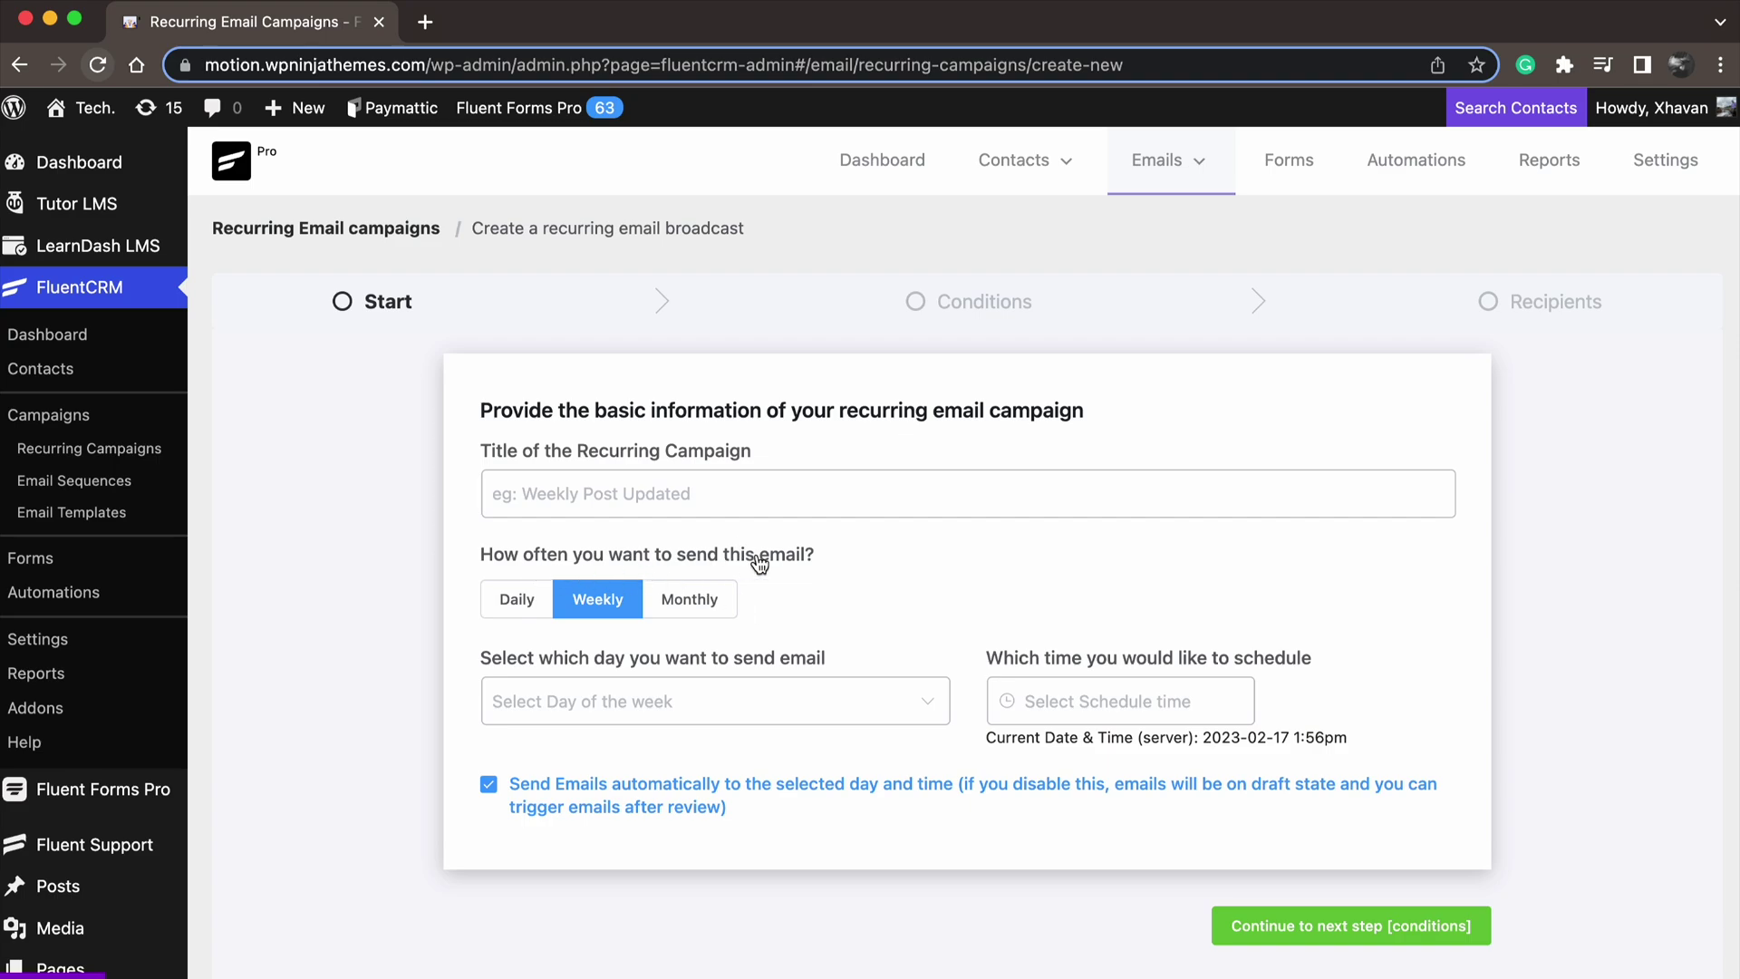
pyautogui.click(764, 486)
pyautogui.write('Weekl')
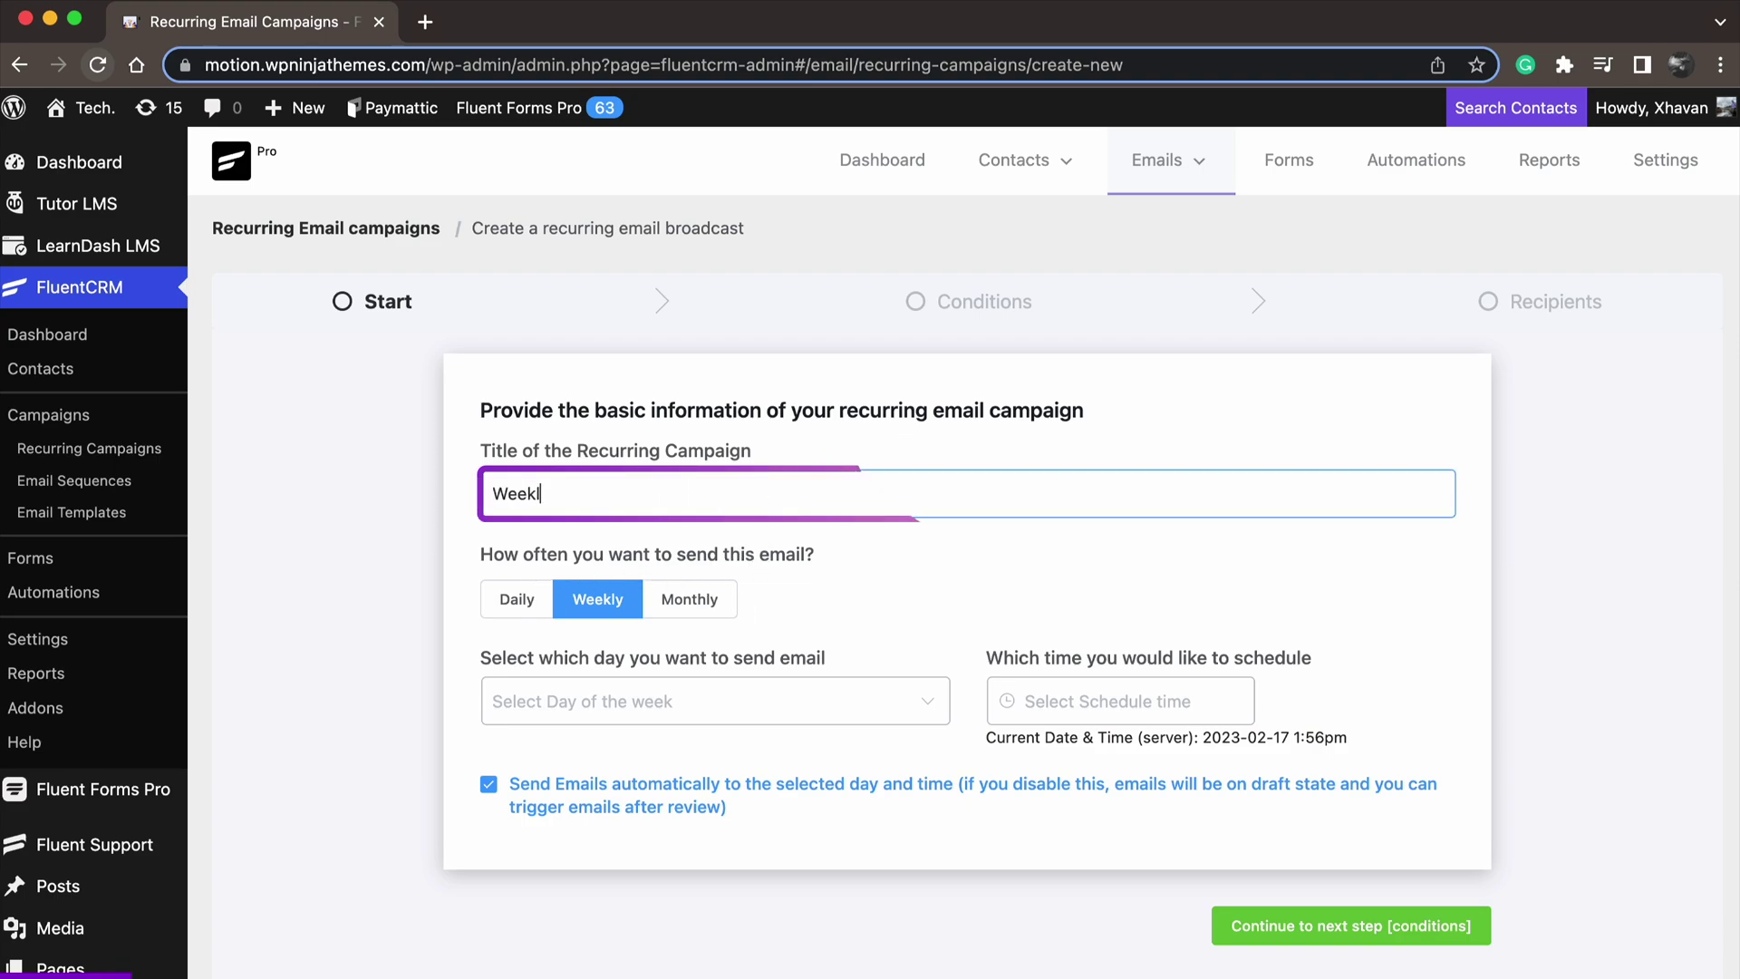
pyautogui.write('y Post Updated')
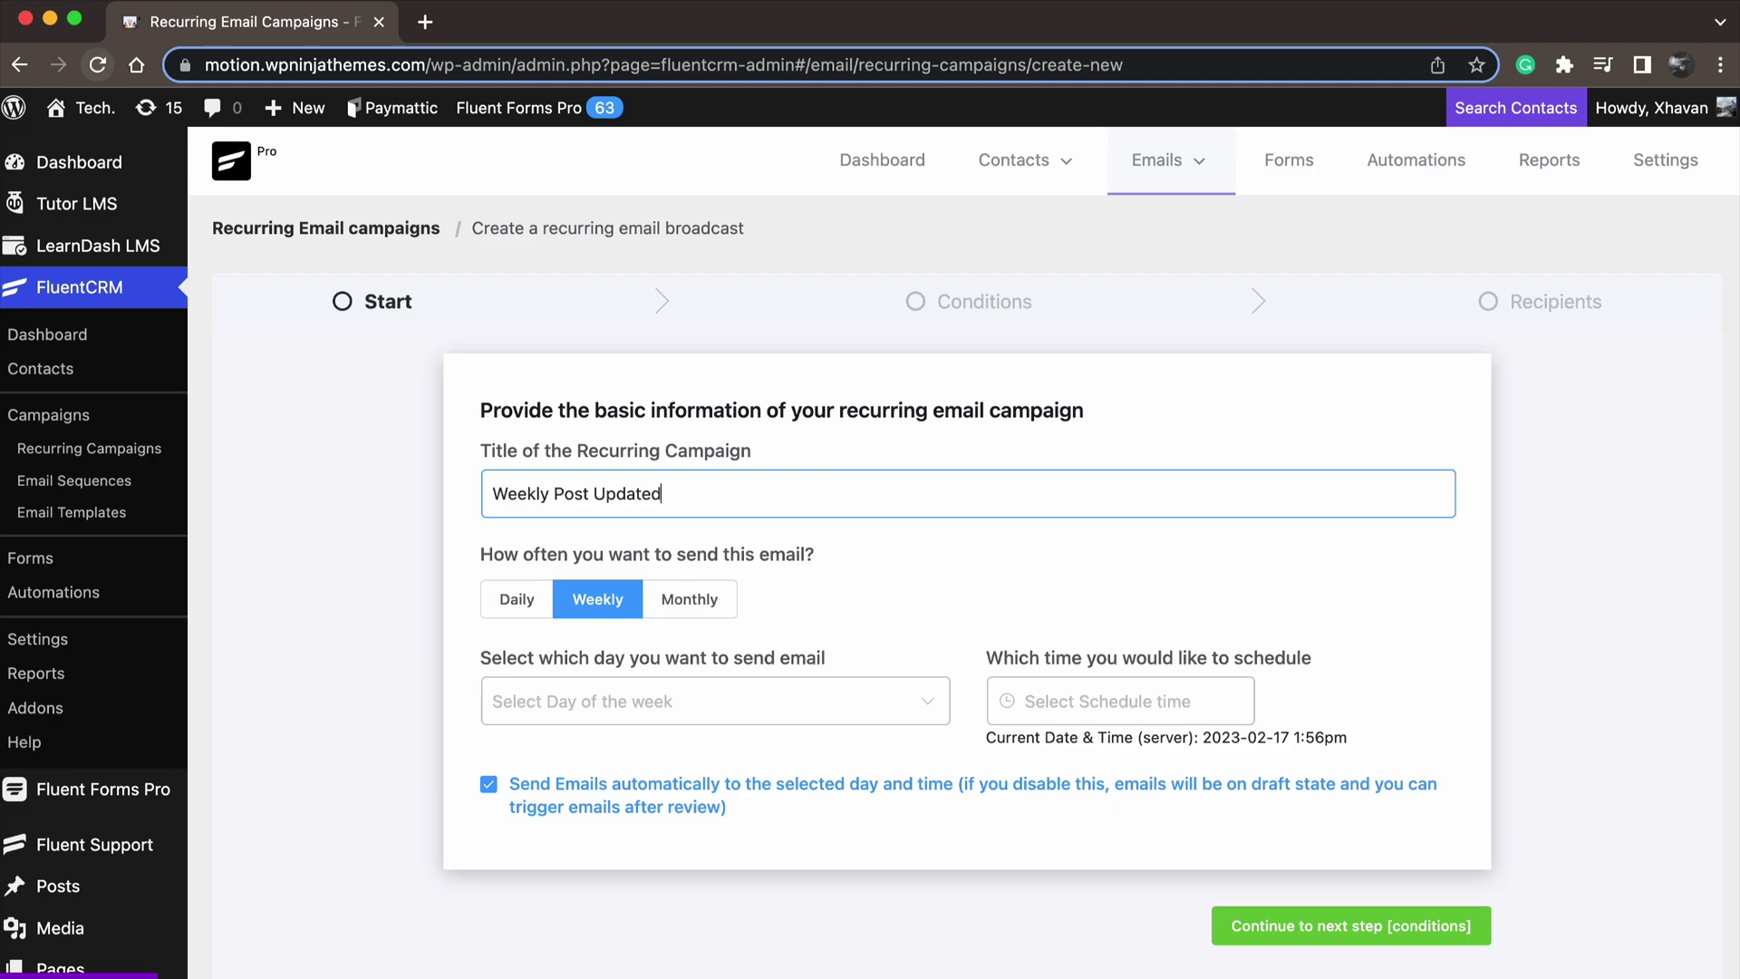
pyautogui.click(802, 600)
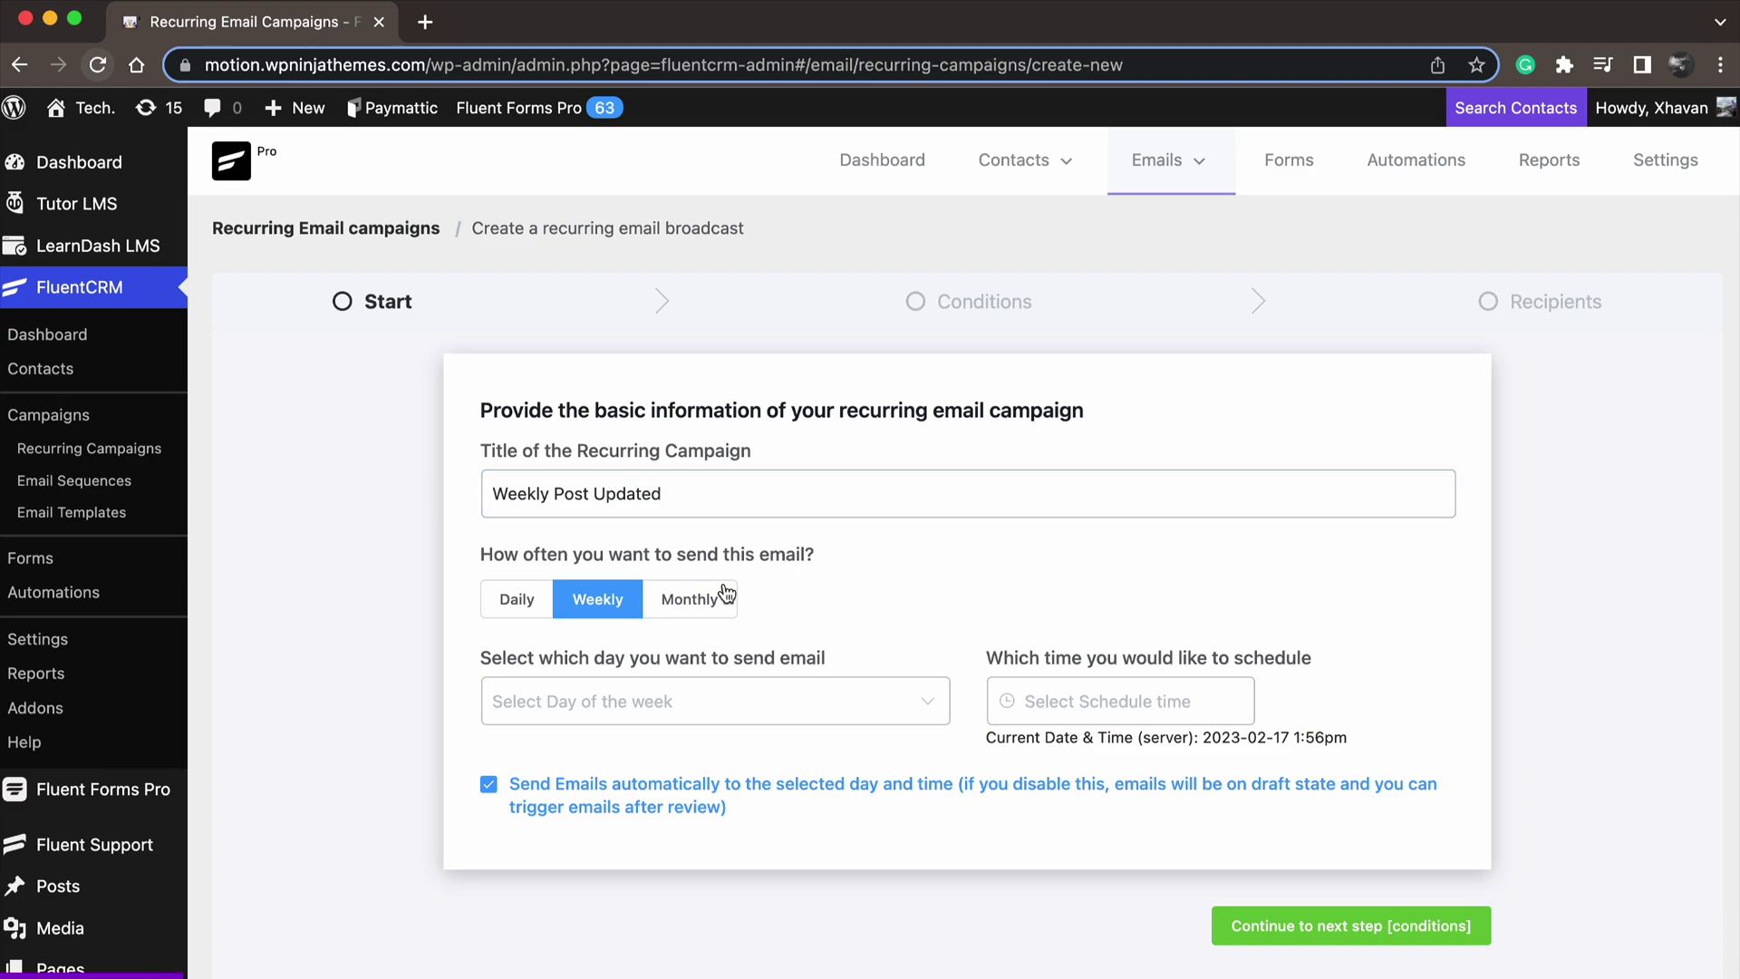
# - Schedule it to send weekly, every Thursday at 00:45
pyautogui.click(517, 600)
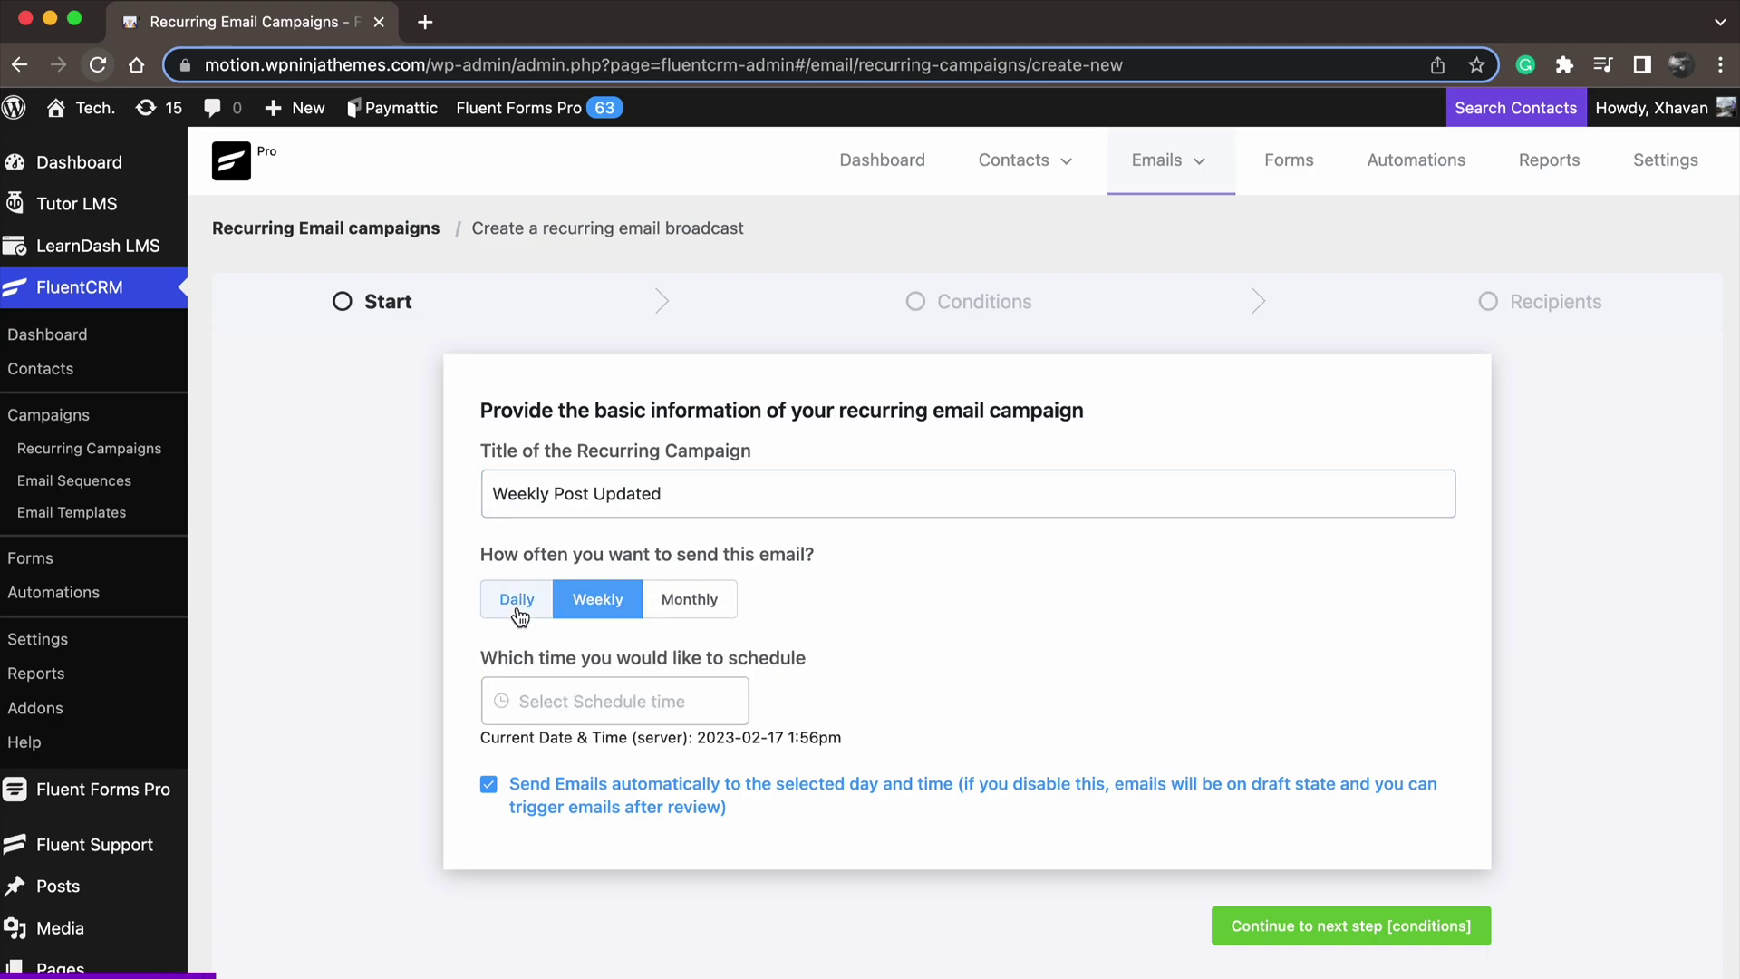
pyautogui.click(586, 613)
pyautogui.click(666, 619)
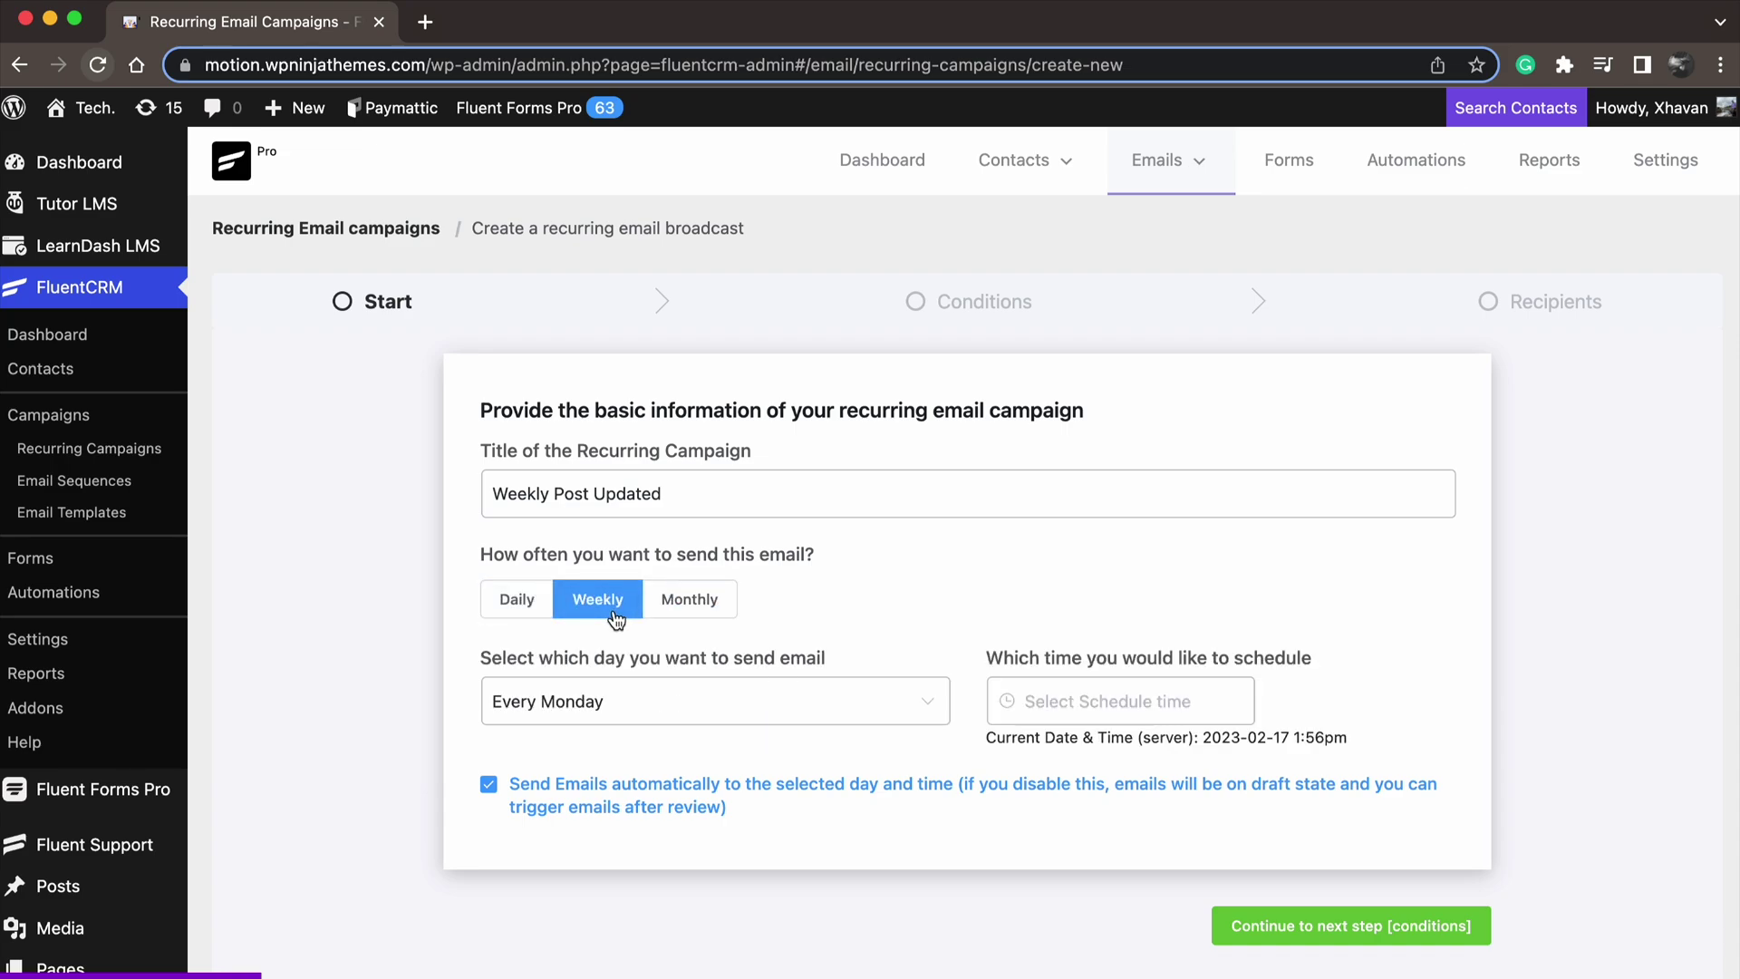
pyautogui.click(650, 694)
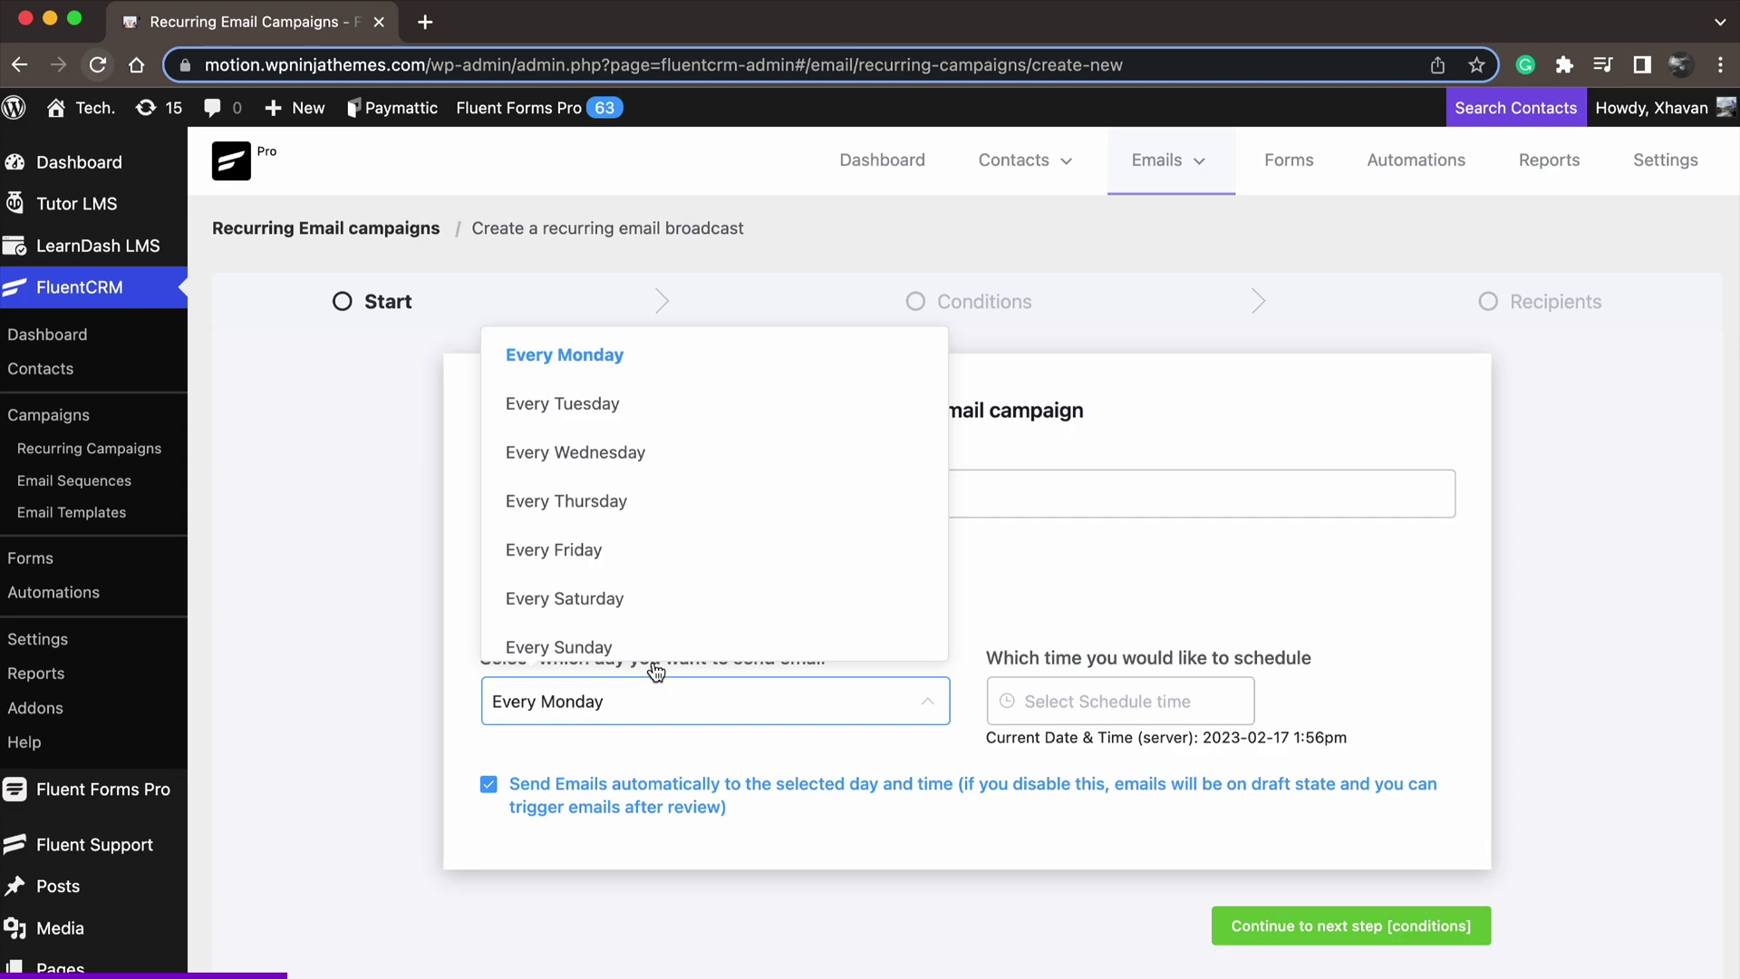
pyautogui.click(648, 507)
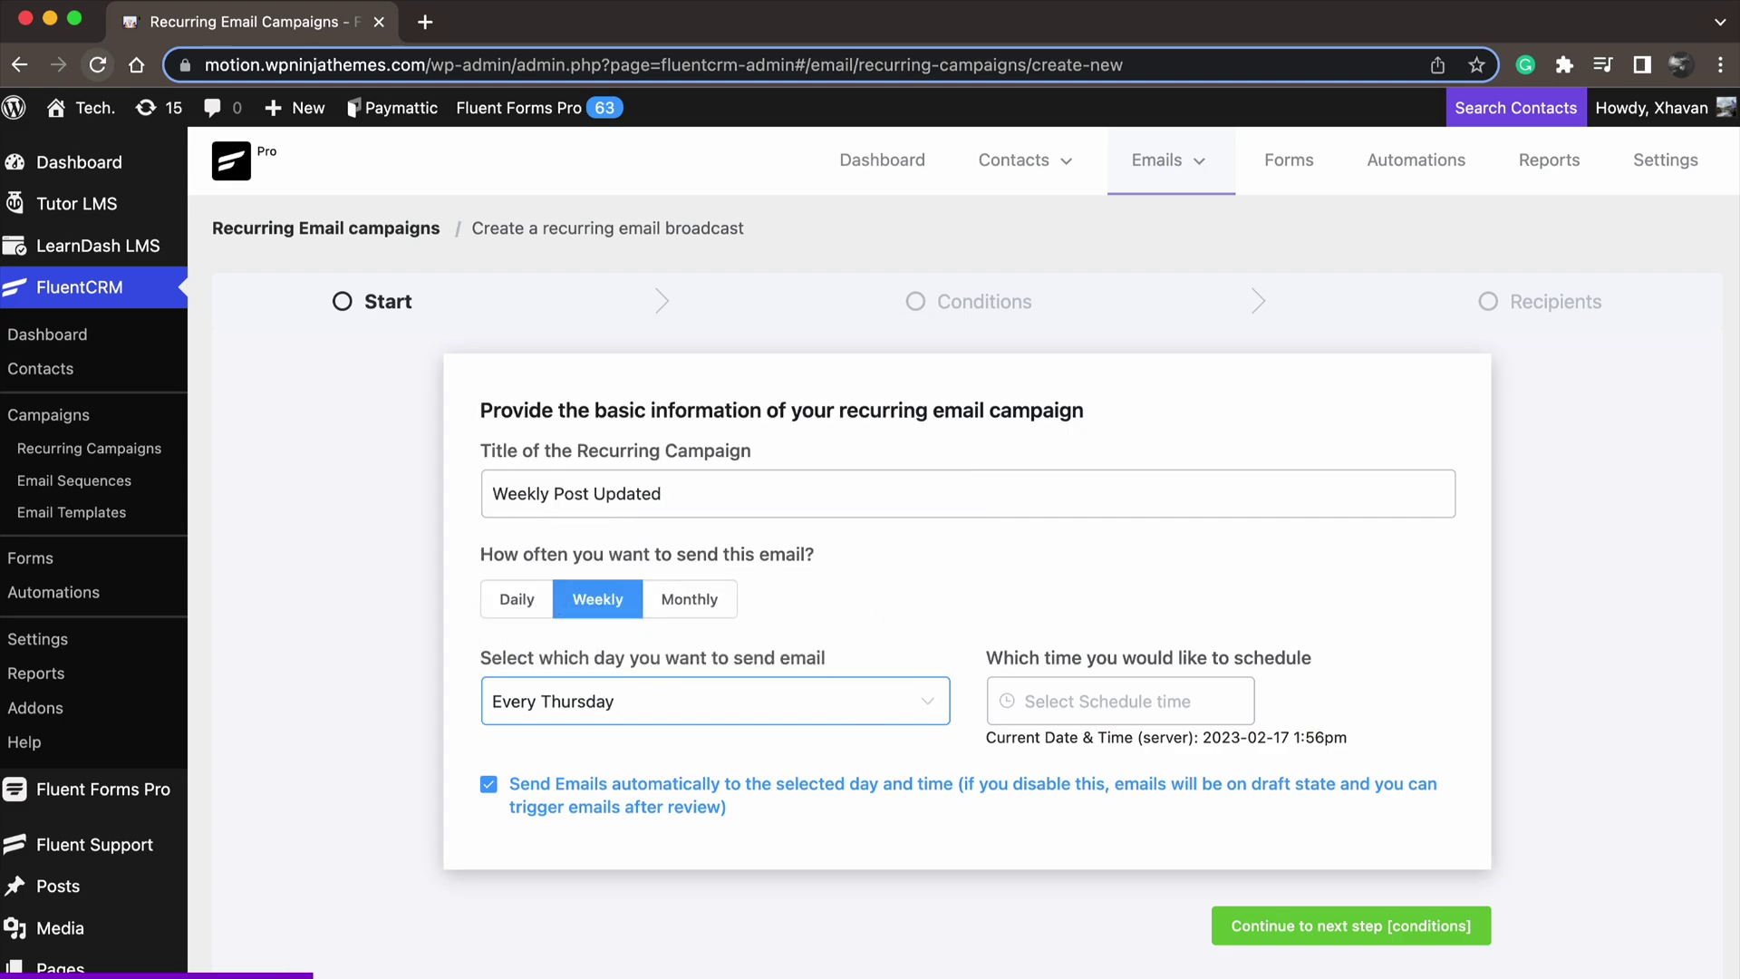
pyautogui.click(1074, 701)
pyautogui.click(1067, 909)
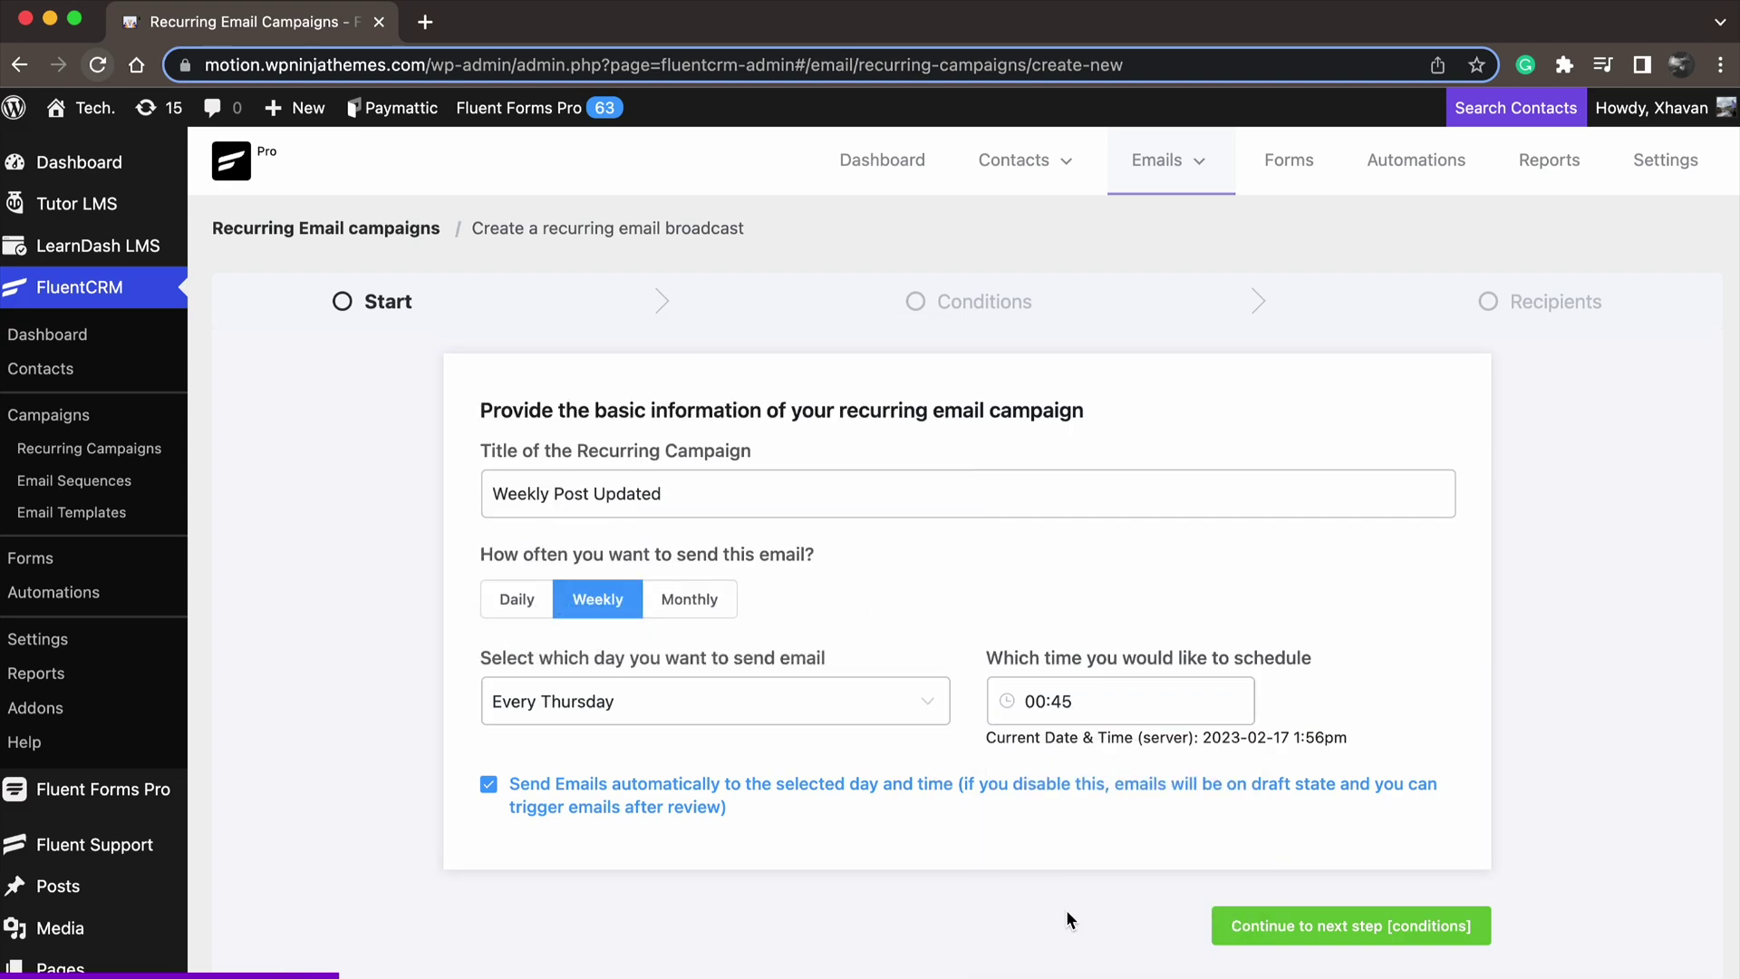
# - Require Blog Posts published within the last 2 days, then continue to Recipients
pyautogui.click(1296, 943)
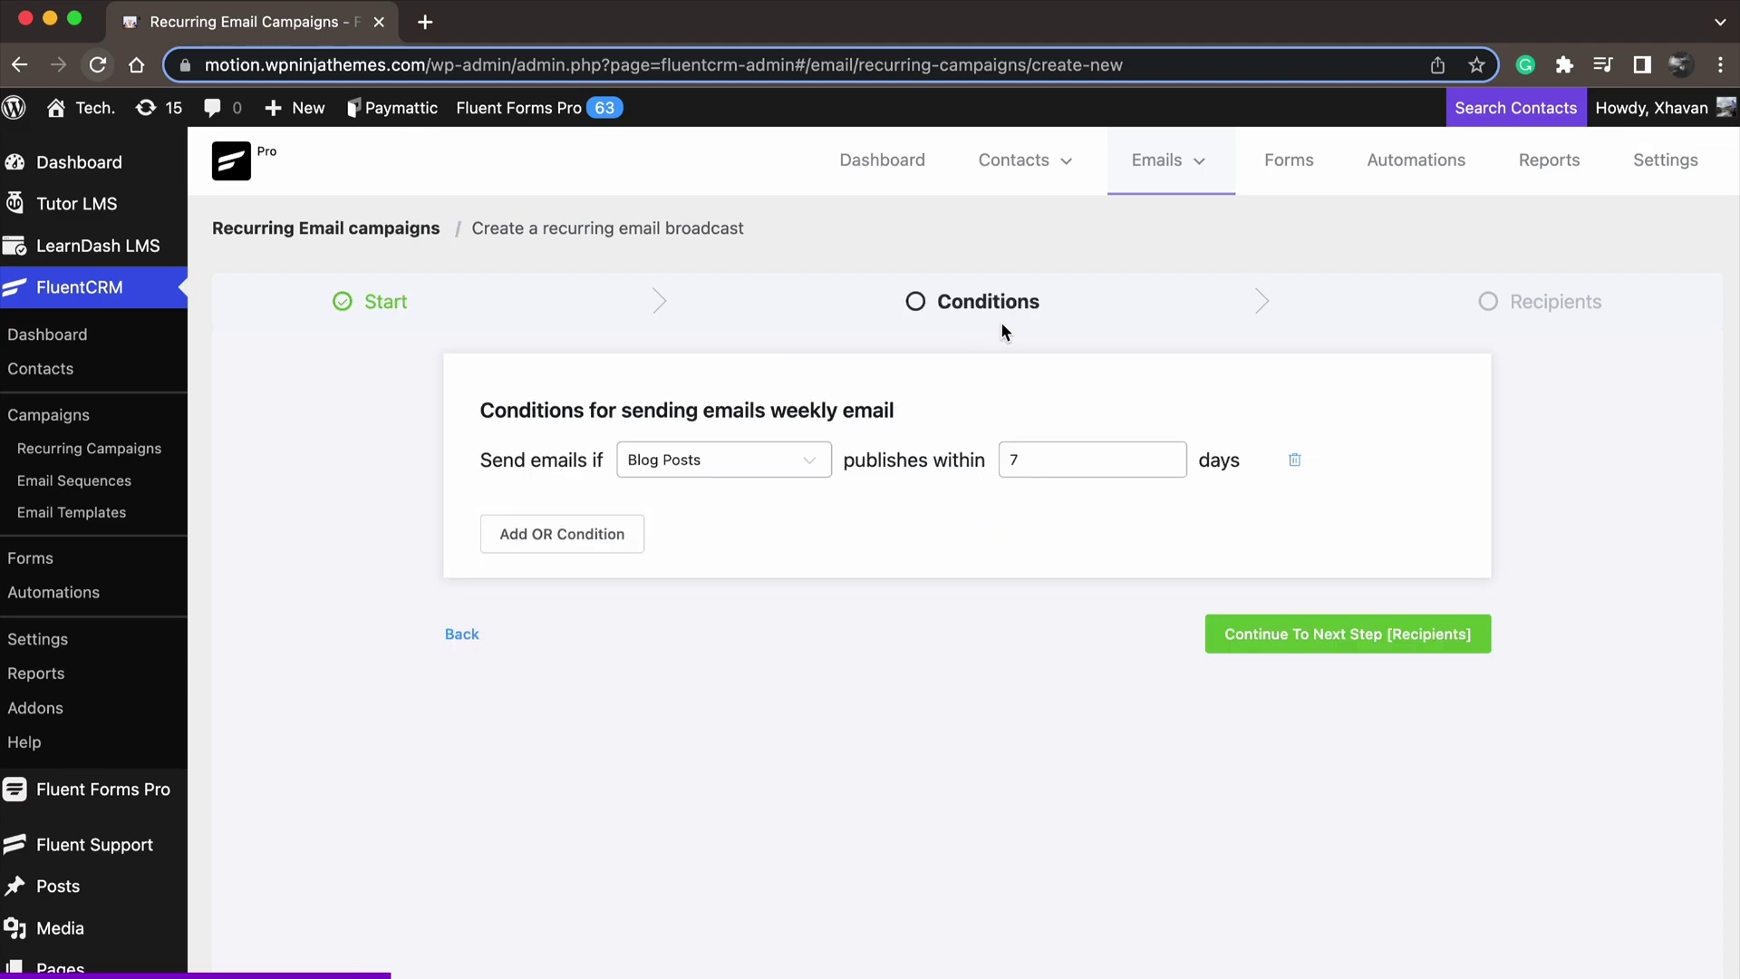
pyautogui.click(786, 482)
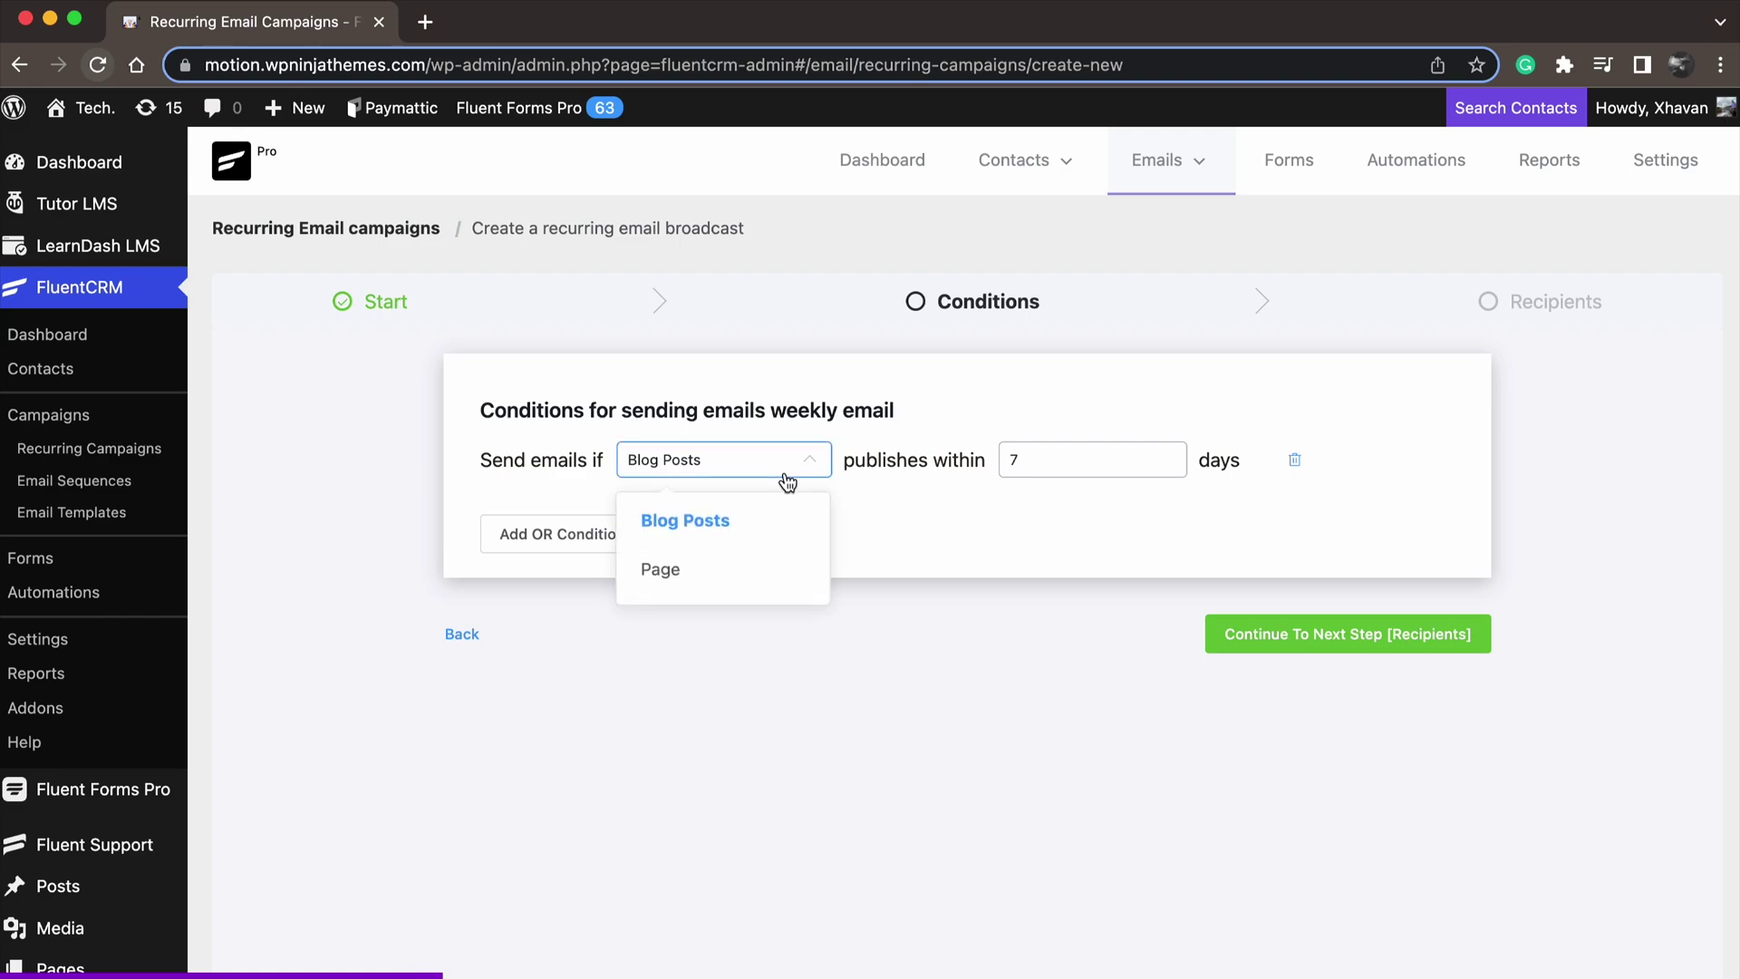
pyautogui.click(992, 509)
pyautogui.moveTo(1092, 460)
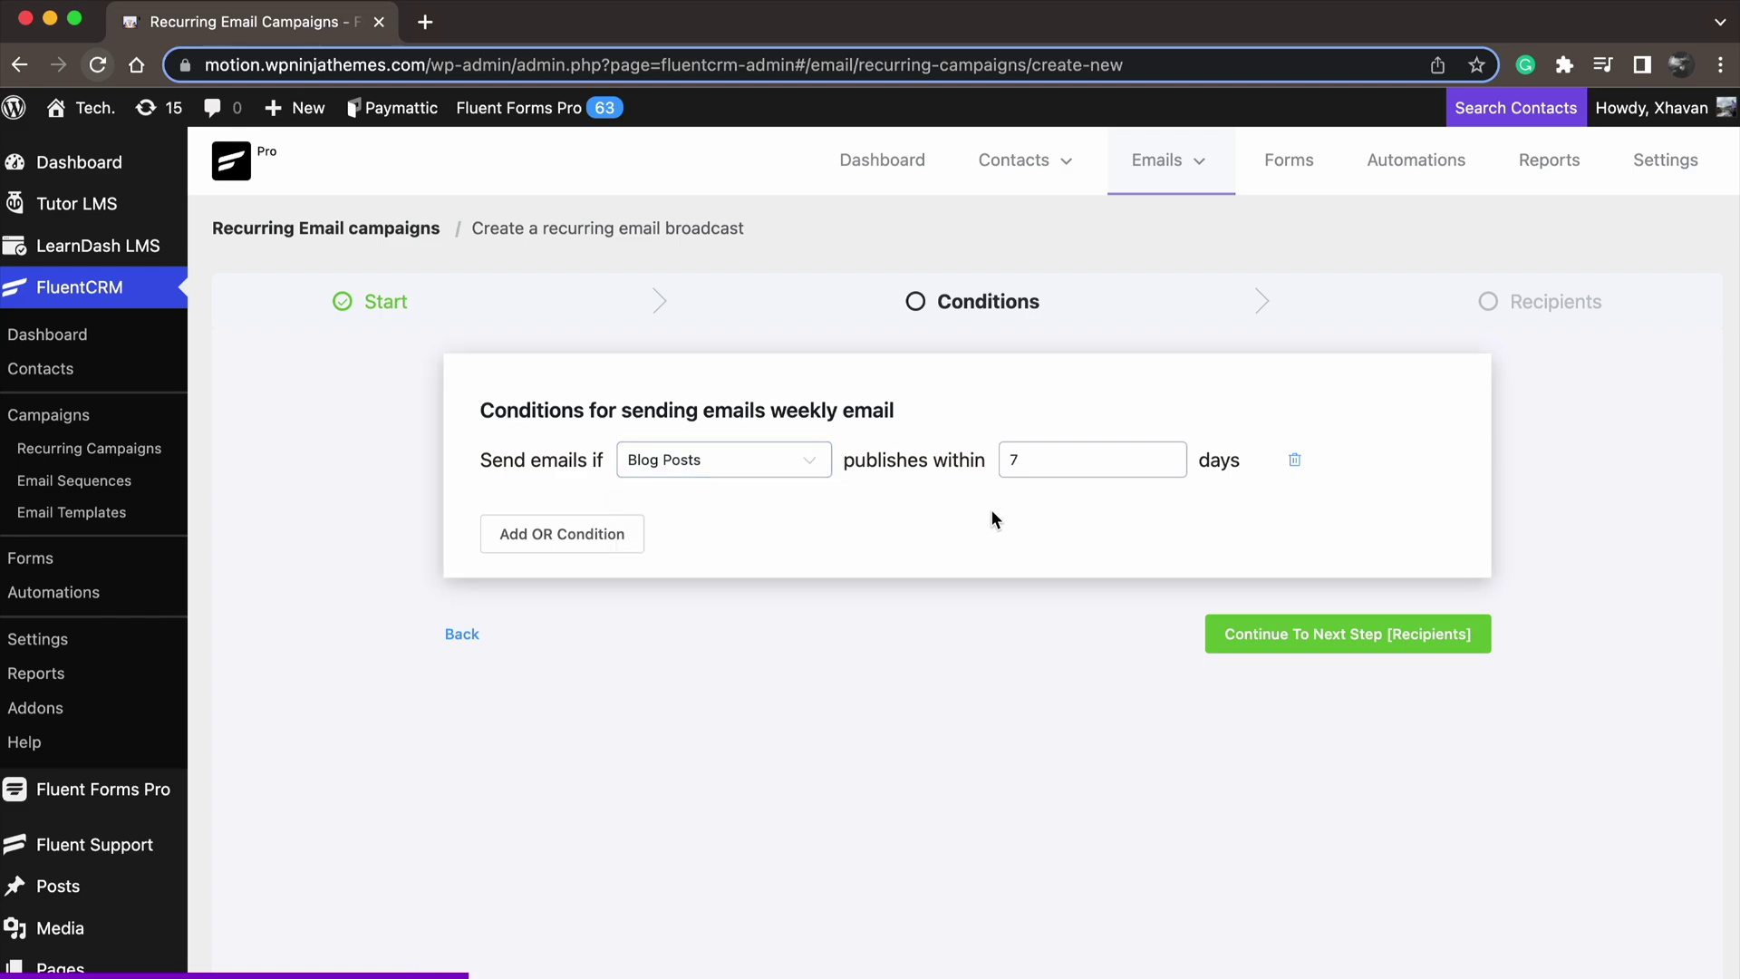
pyautogui.click(1167, 466)
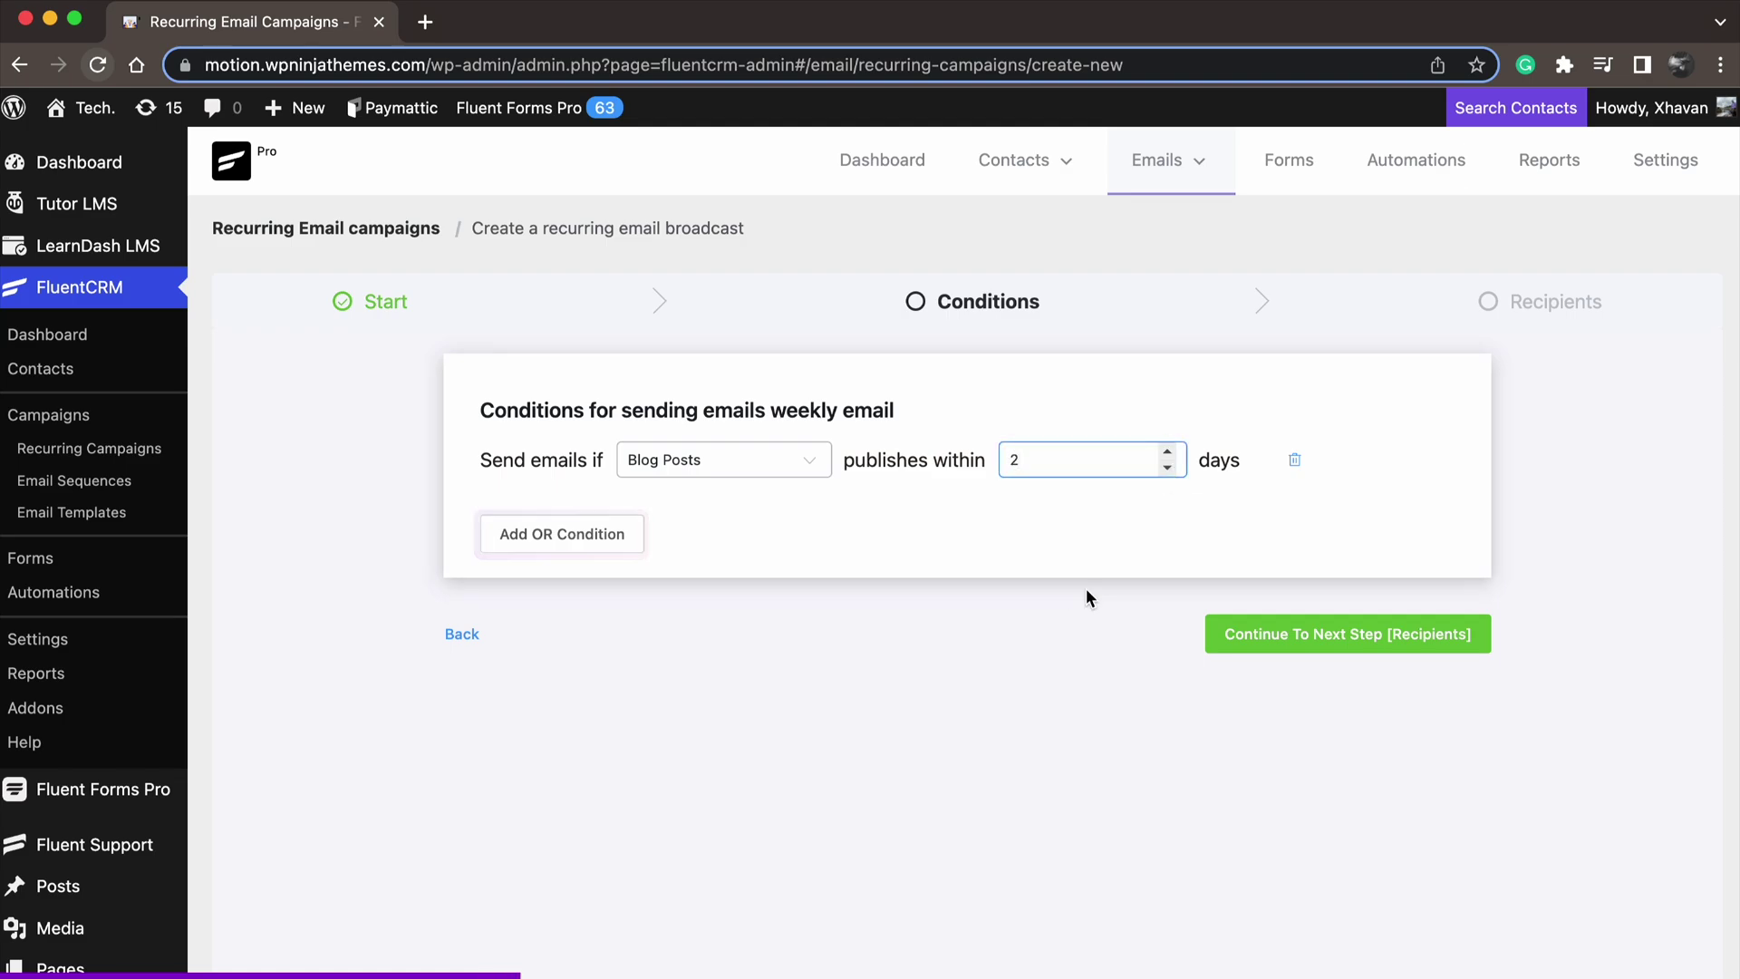
pyautogui.click(1266, 637)
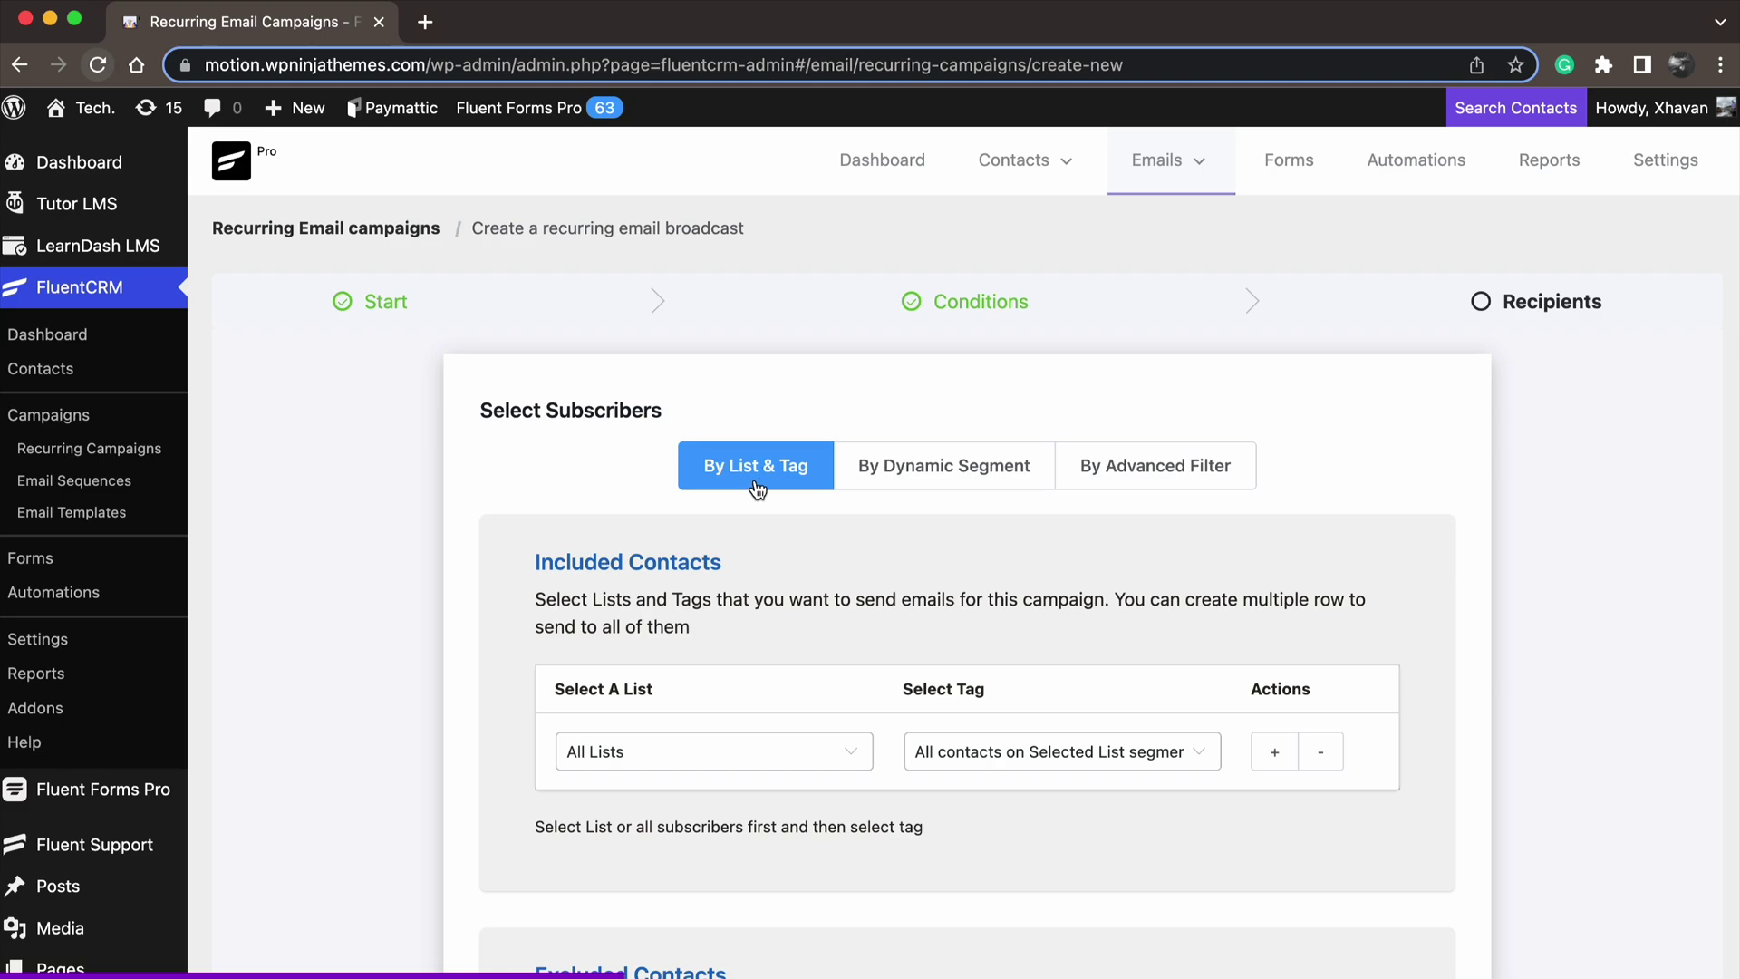
# - Choose recipients By List & Tag and exclude the January new customer list
pyautogui.click(947, 479)
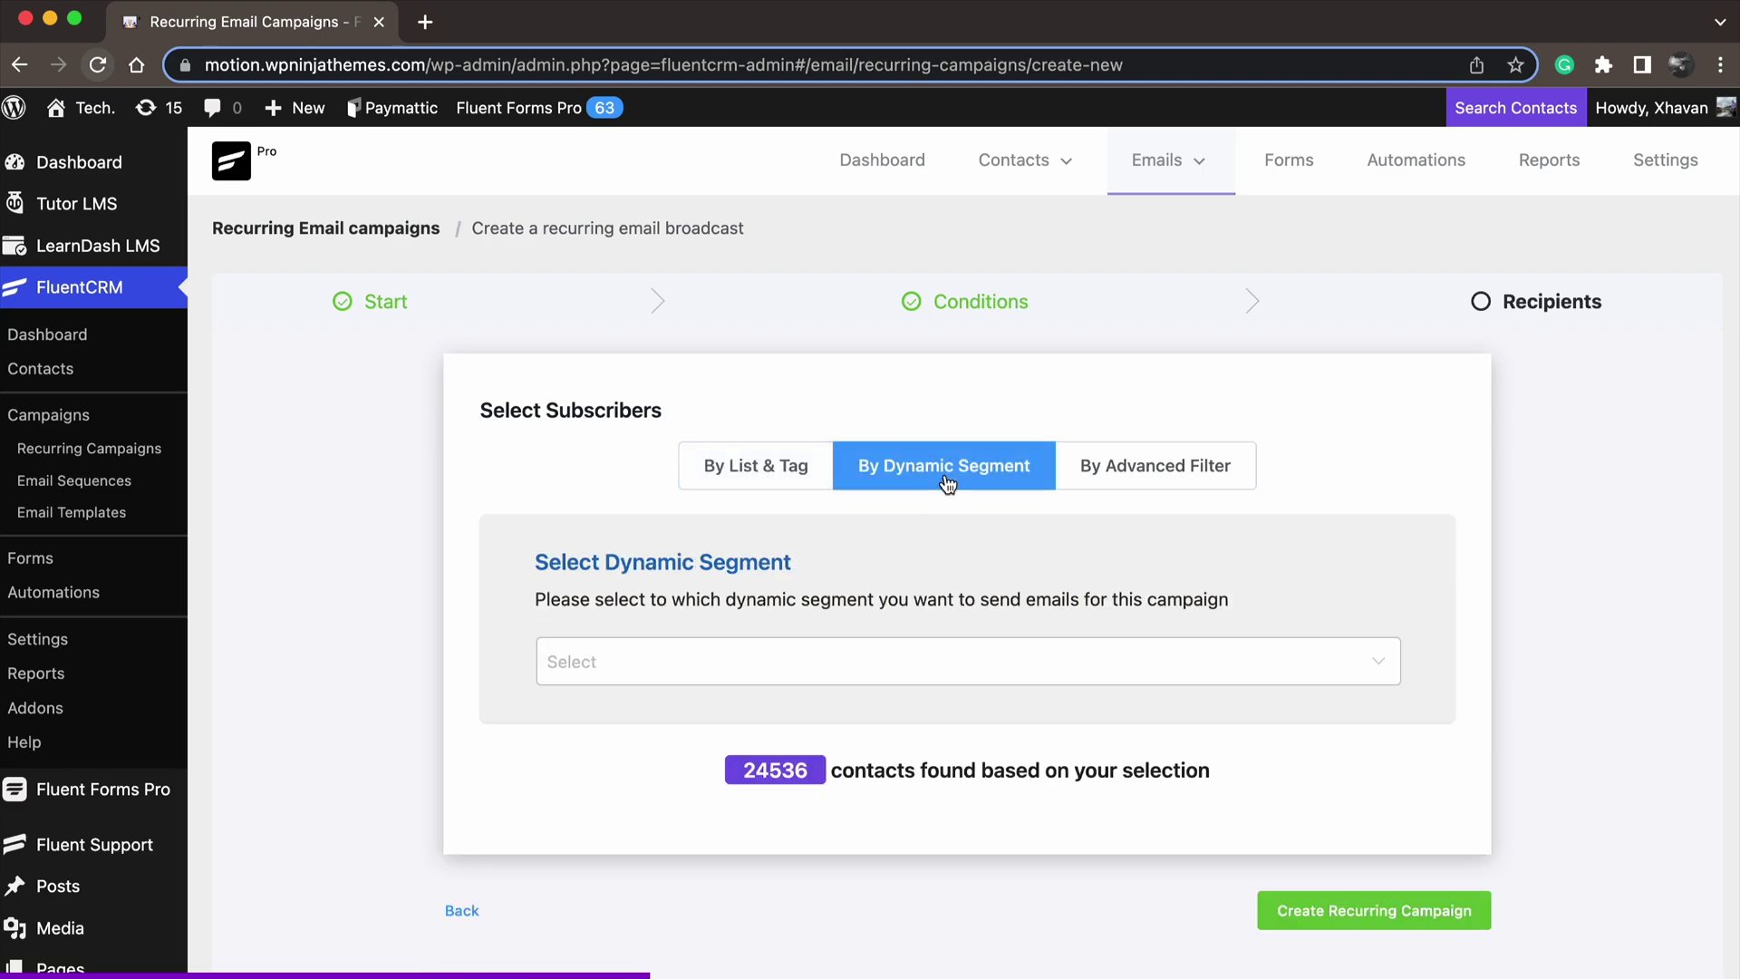
pyautogui.click(1146, 487)
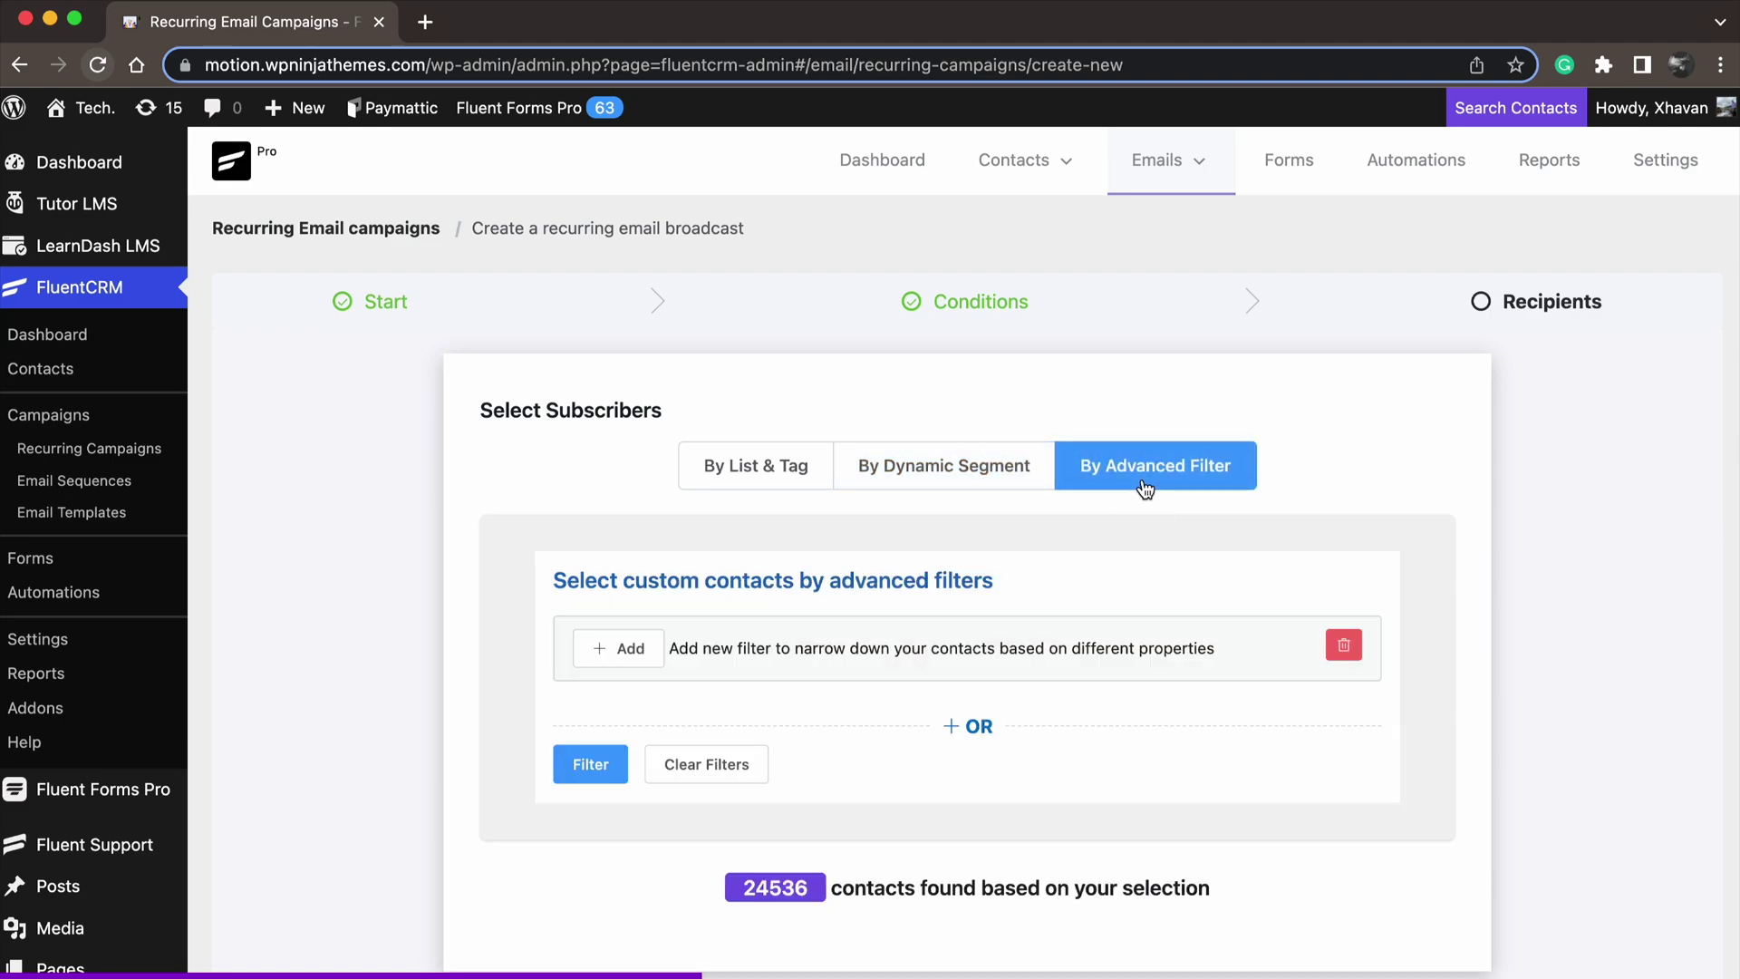
pyautogui.click(752, 480)
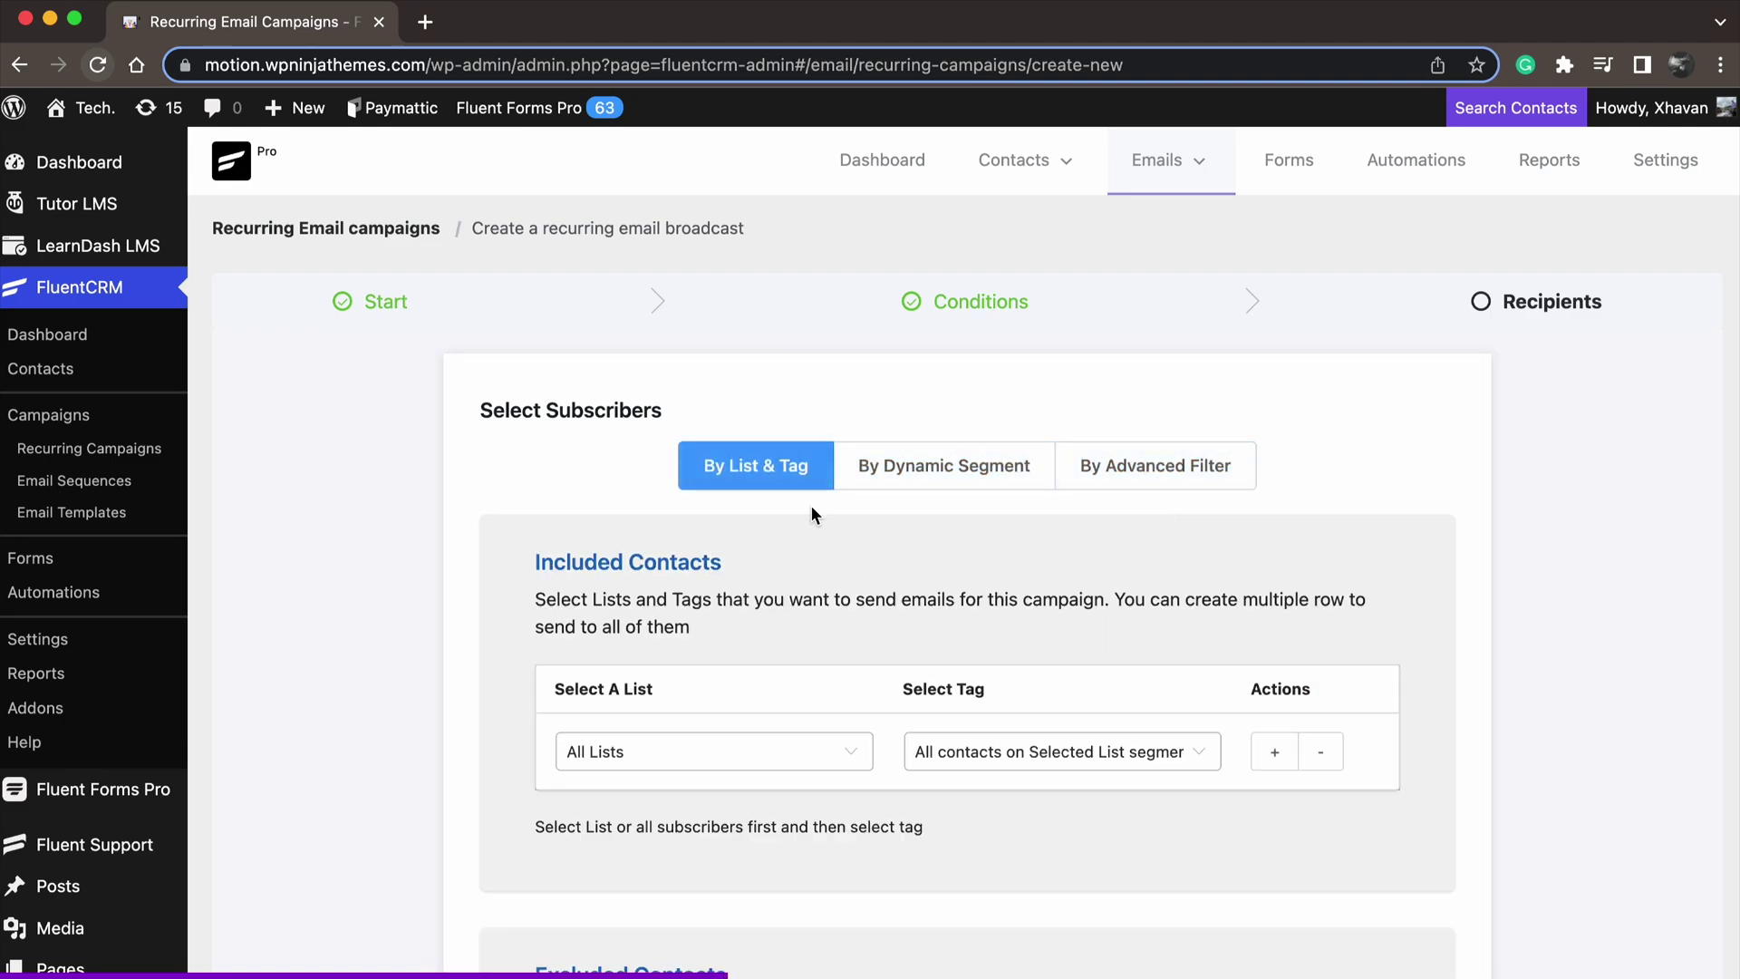
pyautogui.scroll(-5, 1196, 714)
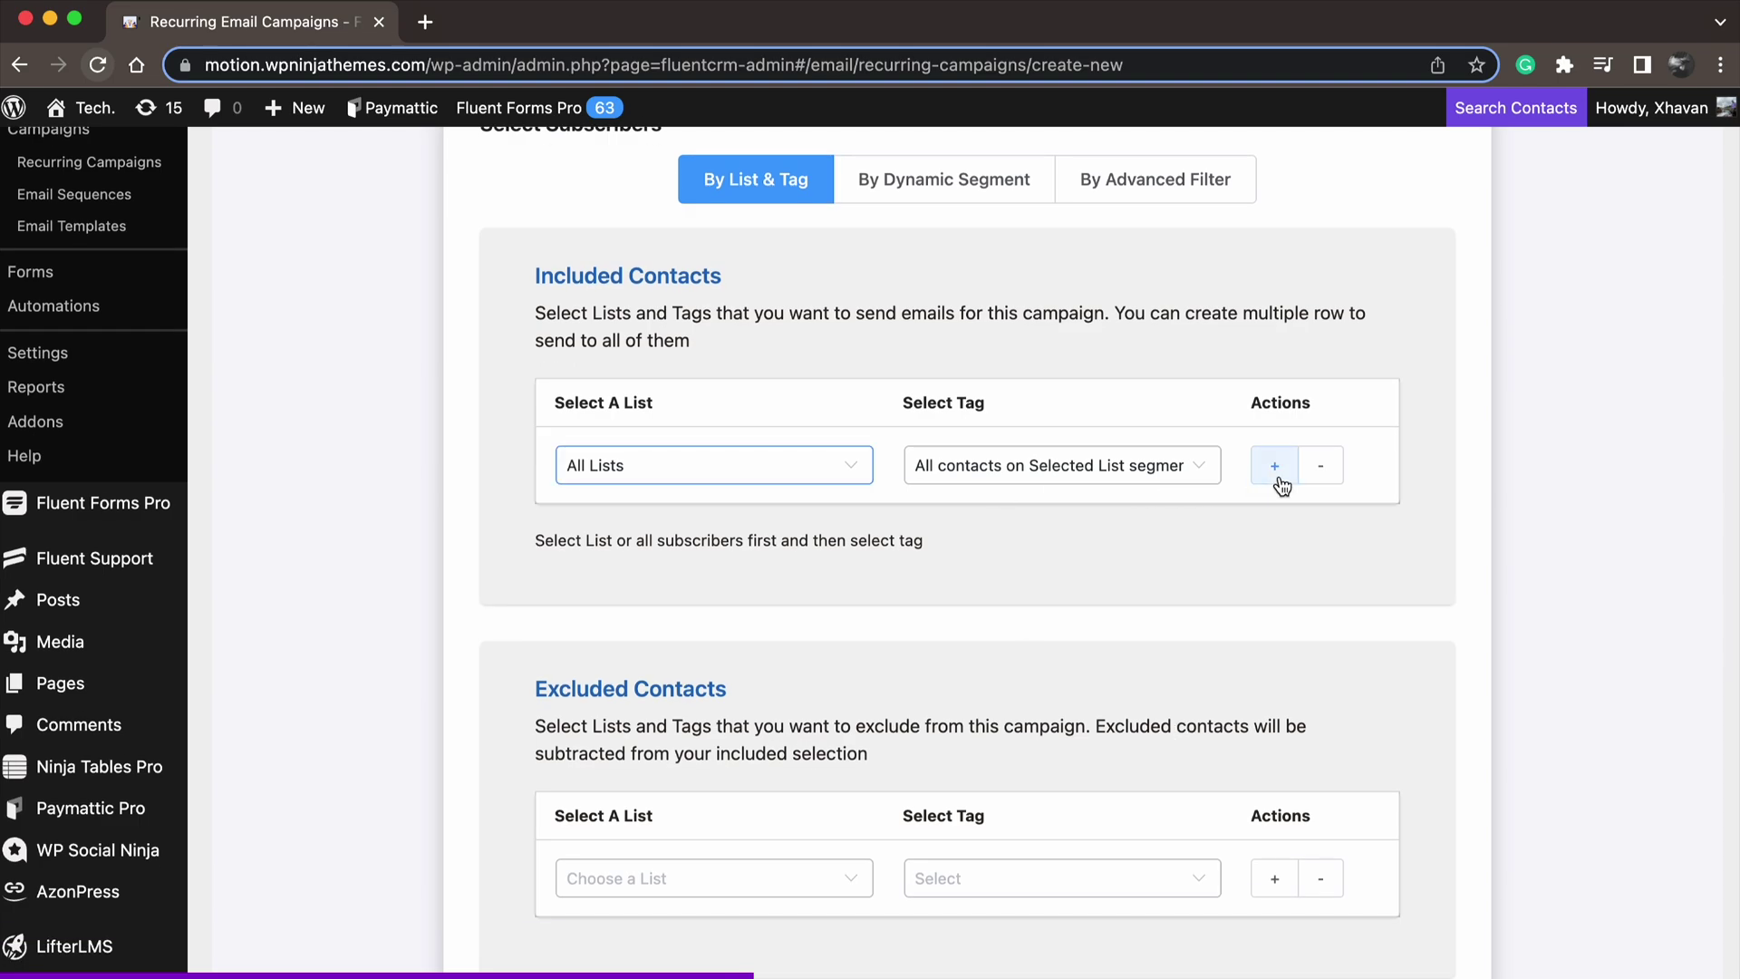
pyautogui.click(1276, 467)
pyautogui.scroll(-5, 1280, 486)
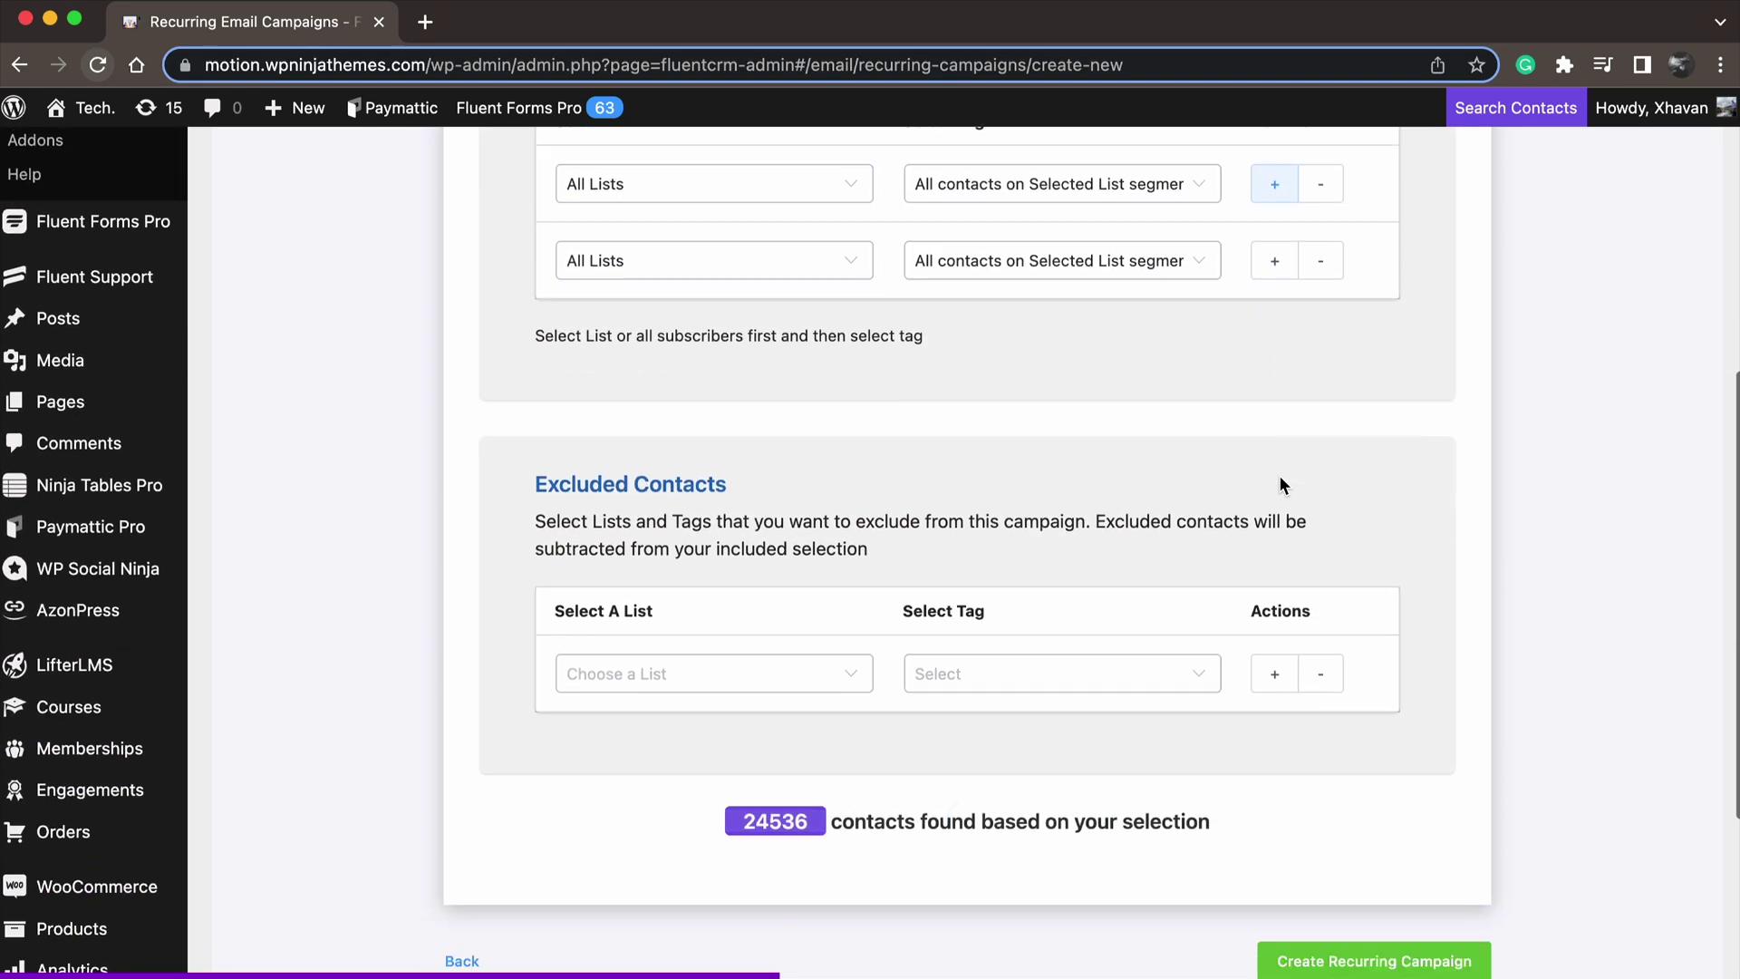
pyautogui.click(812, 632)
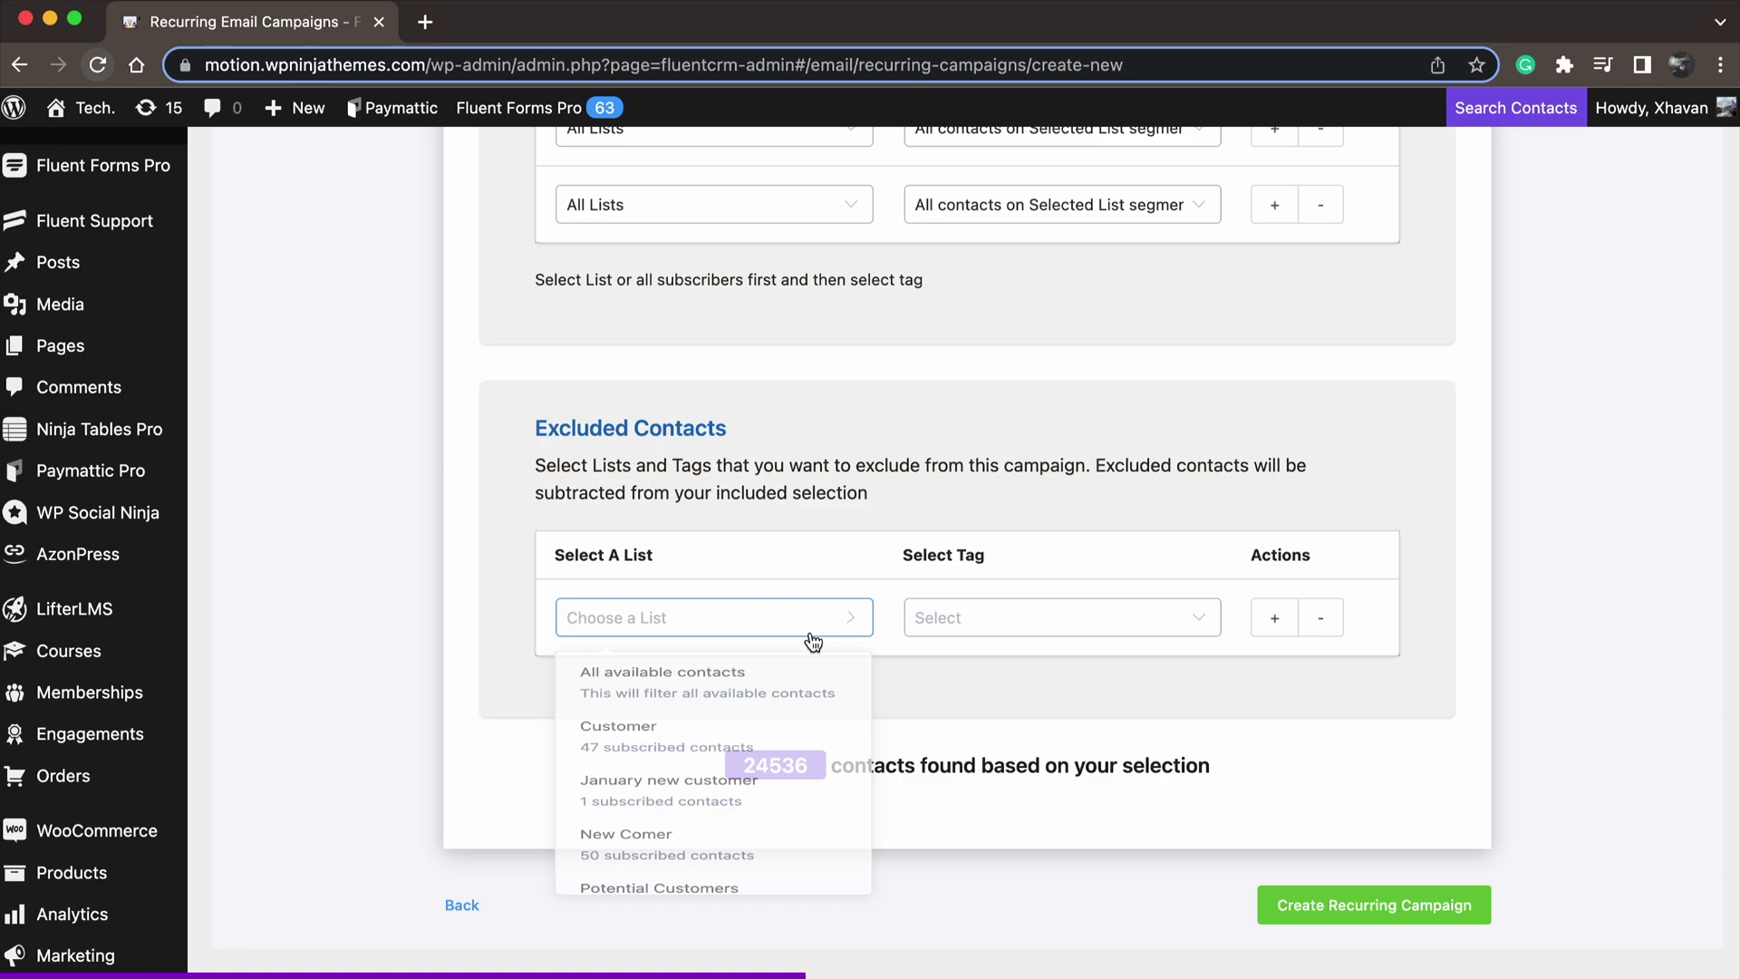
pyautogui.click(731, 823)
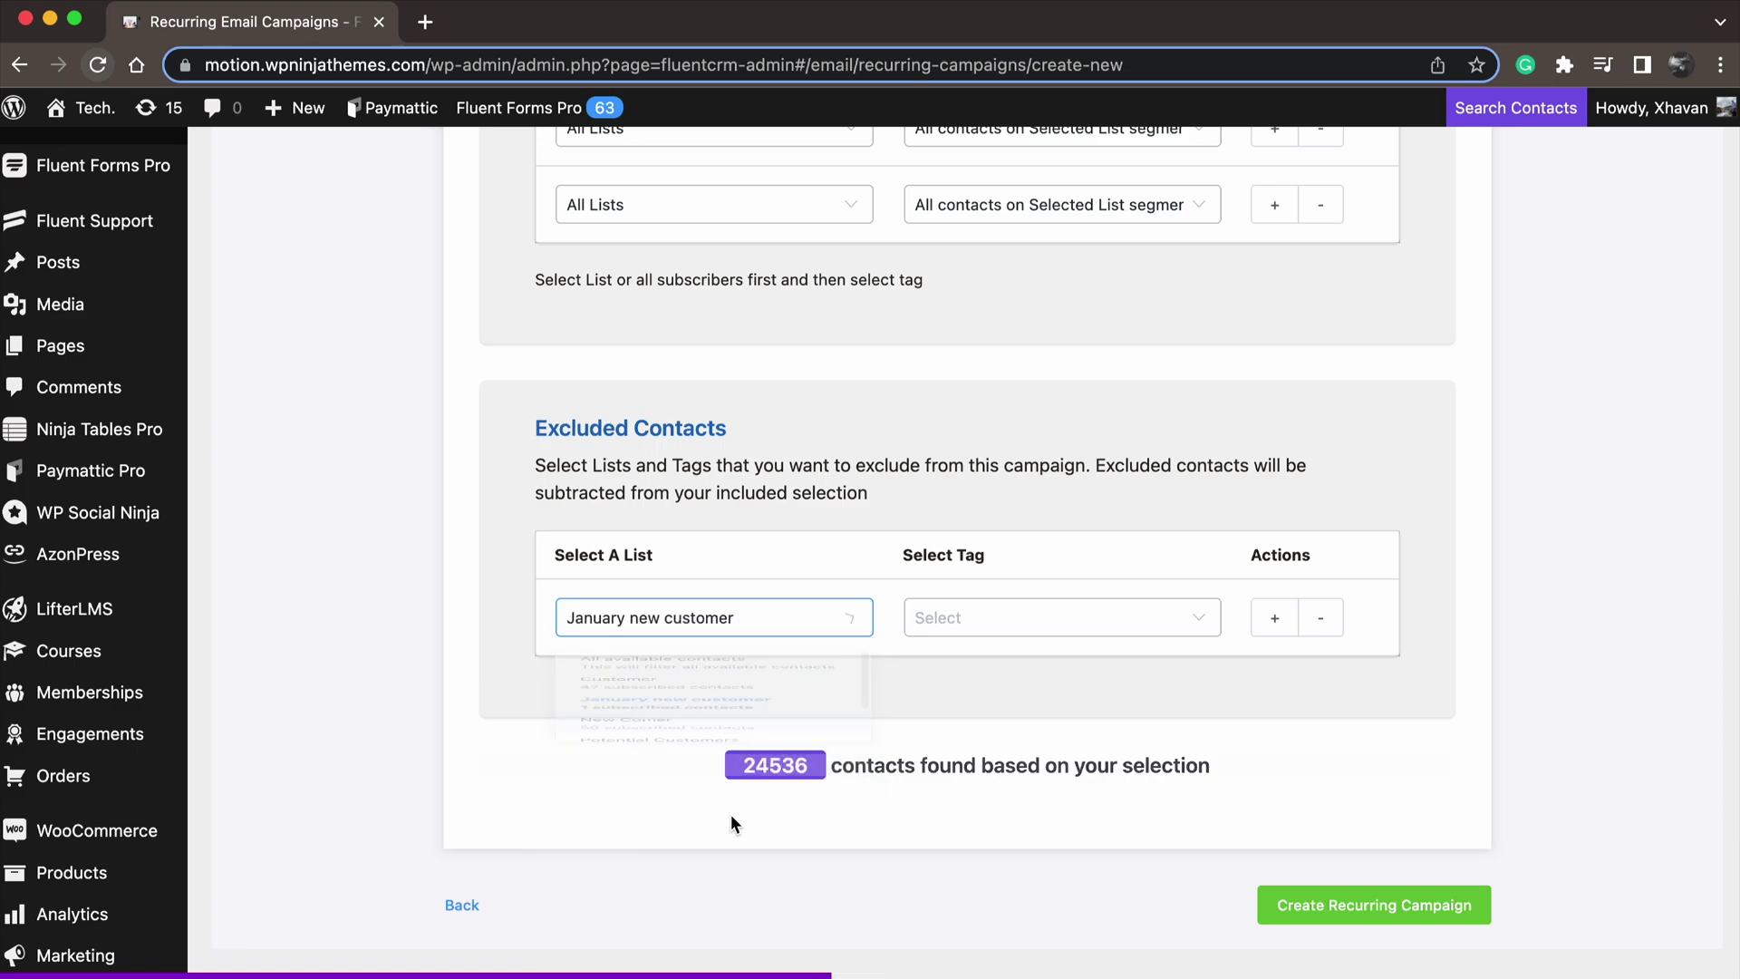
pyautogui.scroll(2, 1198, 462)
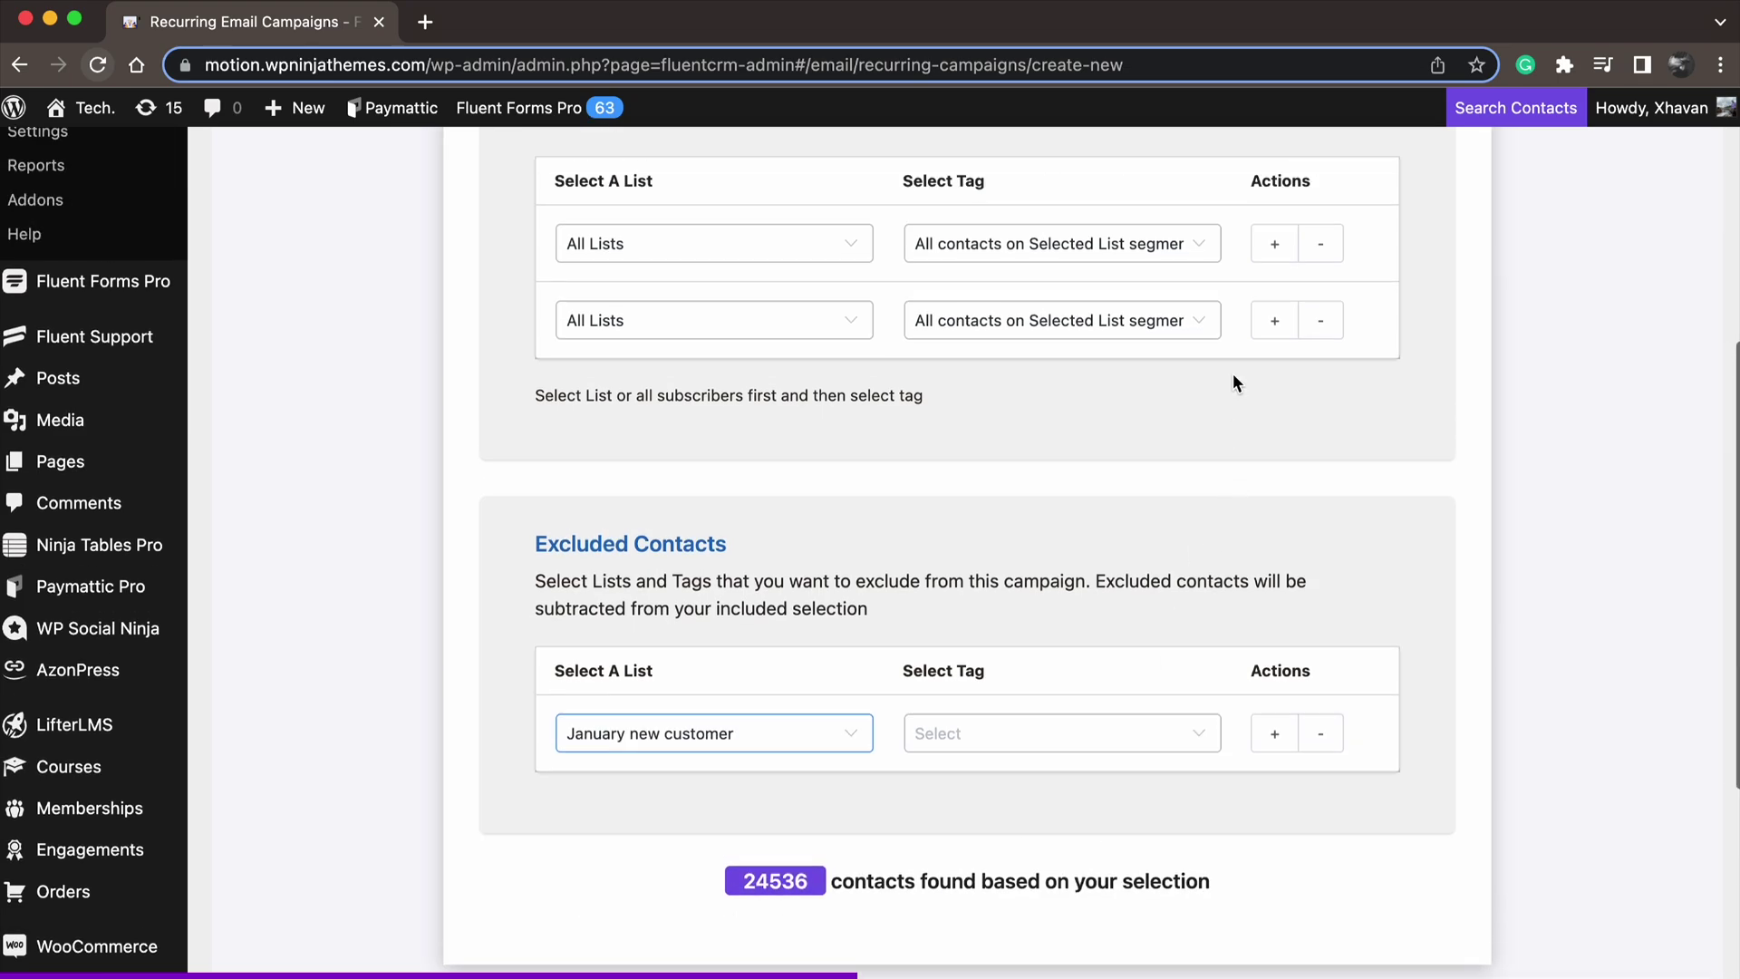
pyautogui.scroll(2, 1232, 374)
# - Browse Dynamic Segment and Advanced Filter options, return to By List & Tag, and create the campaign
pyautogui.click(1315, 456)
pyautogui.scroll(3, 1339, 462)
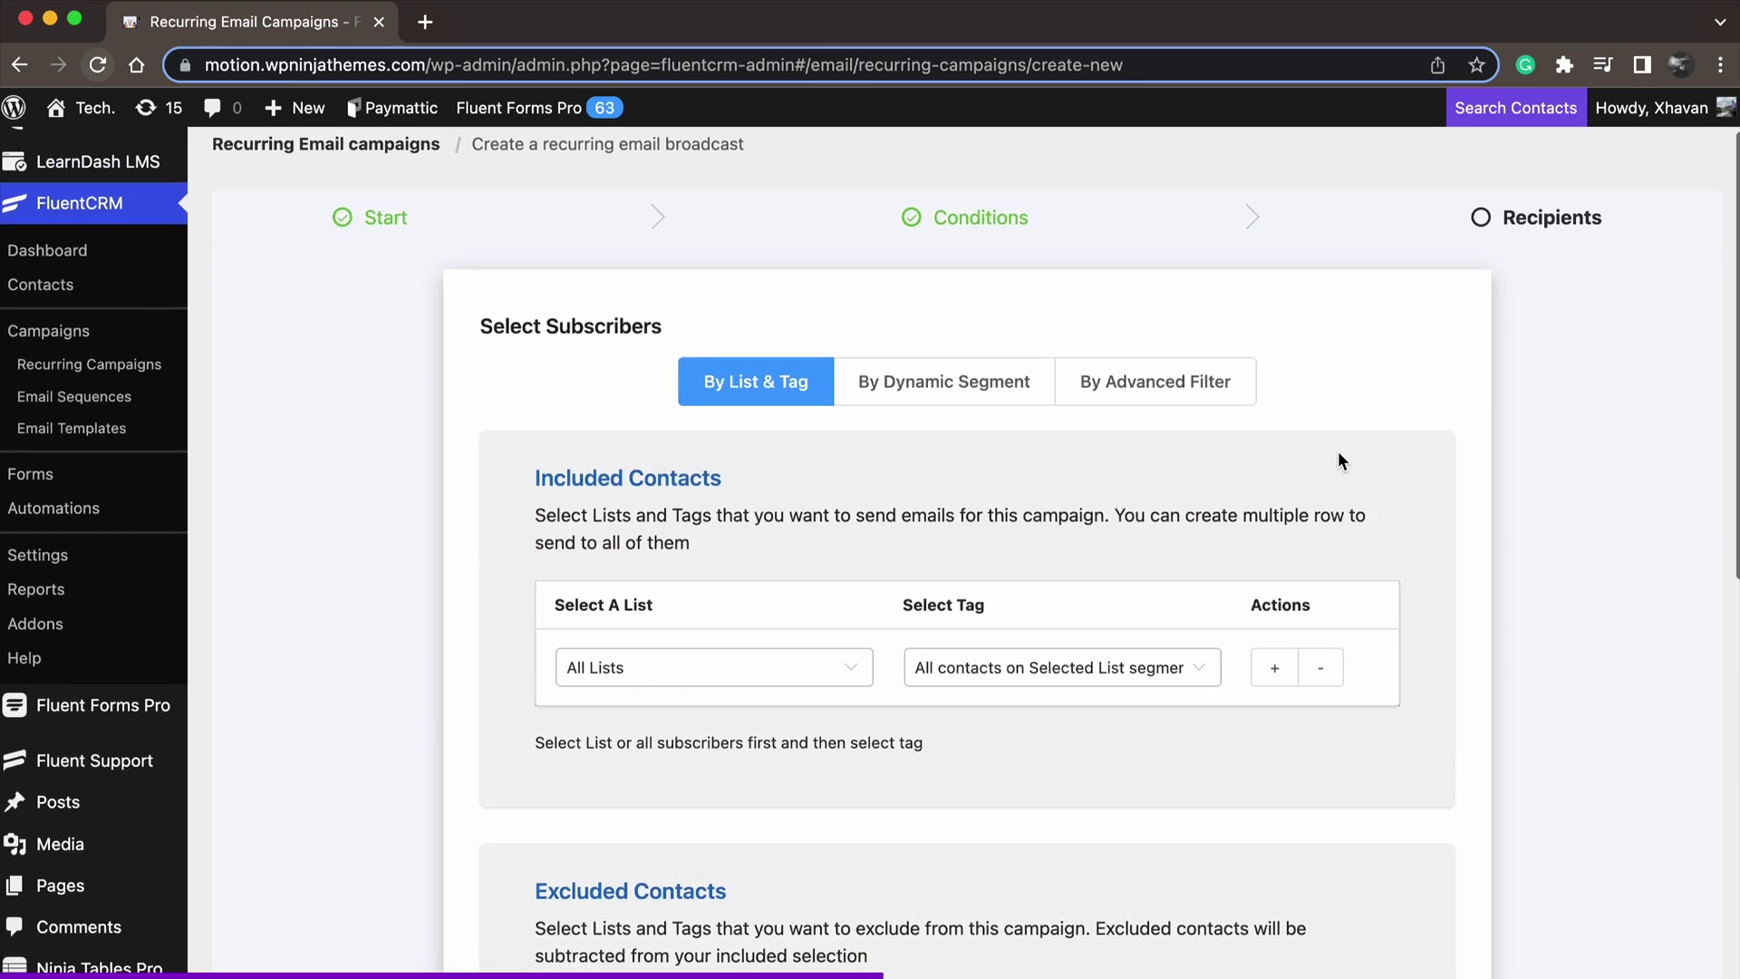
pyautogui.click(987, 412)
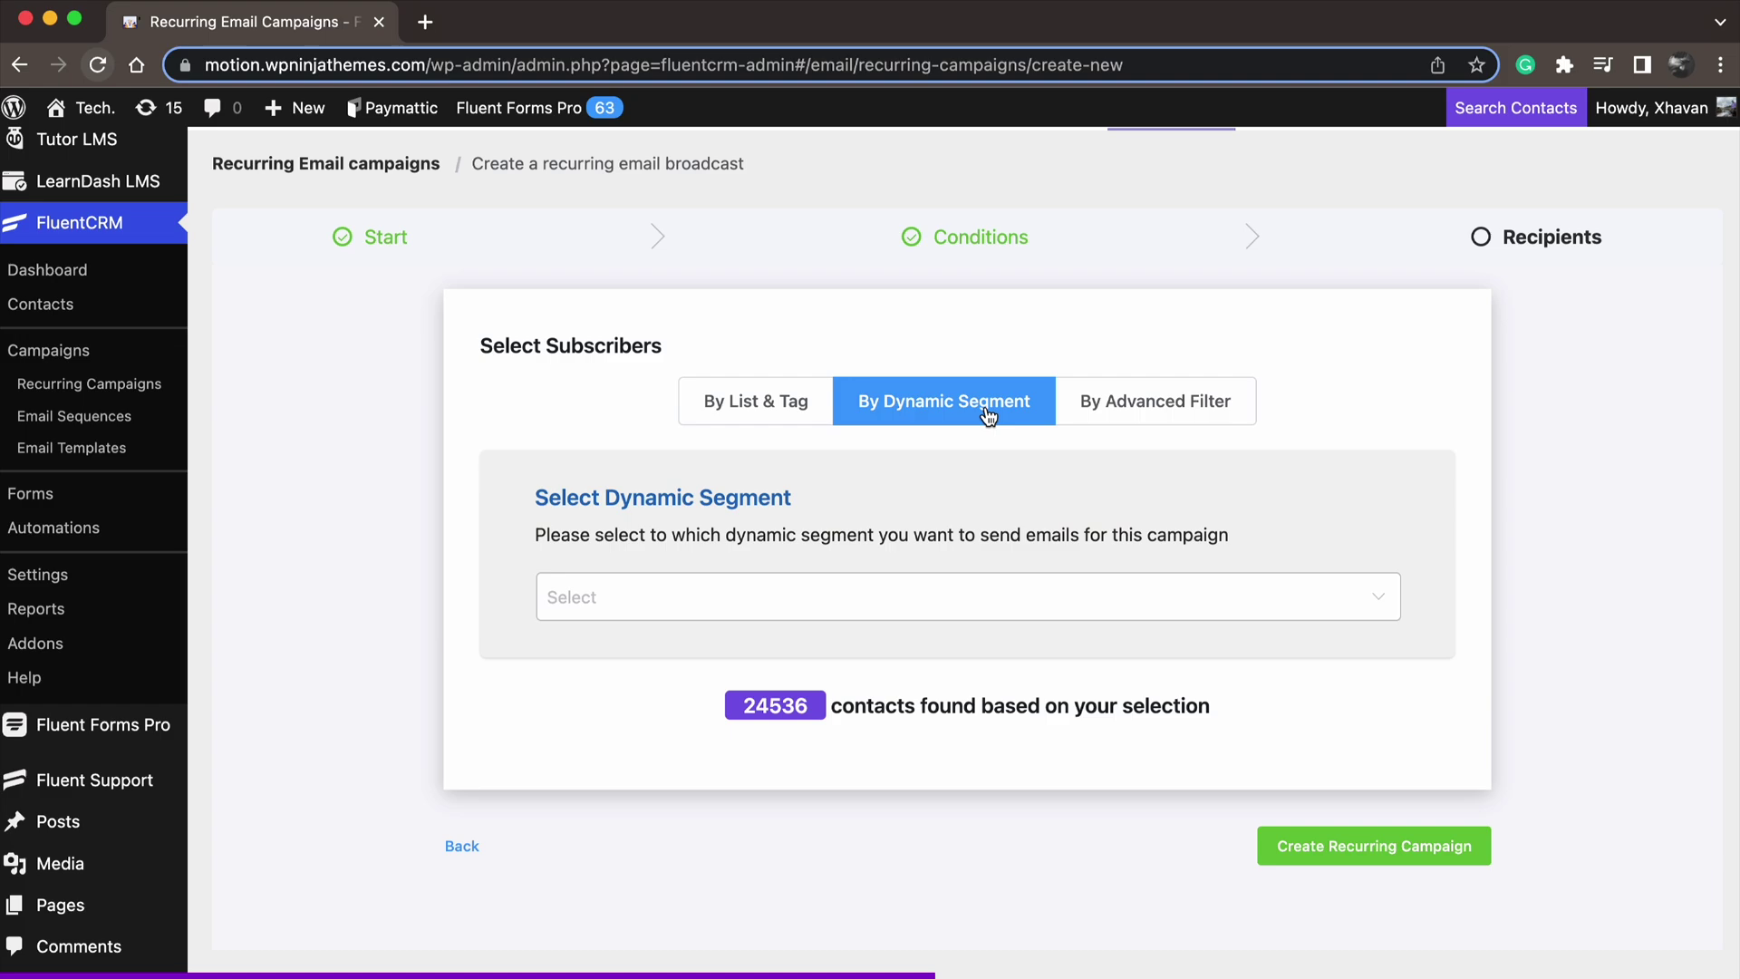
pyautogui.click(956, 618)
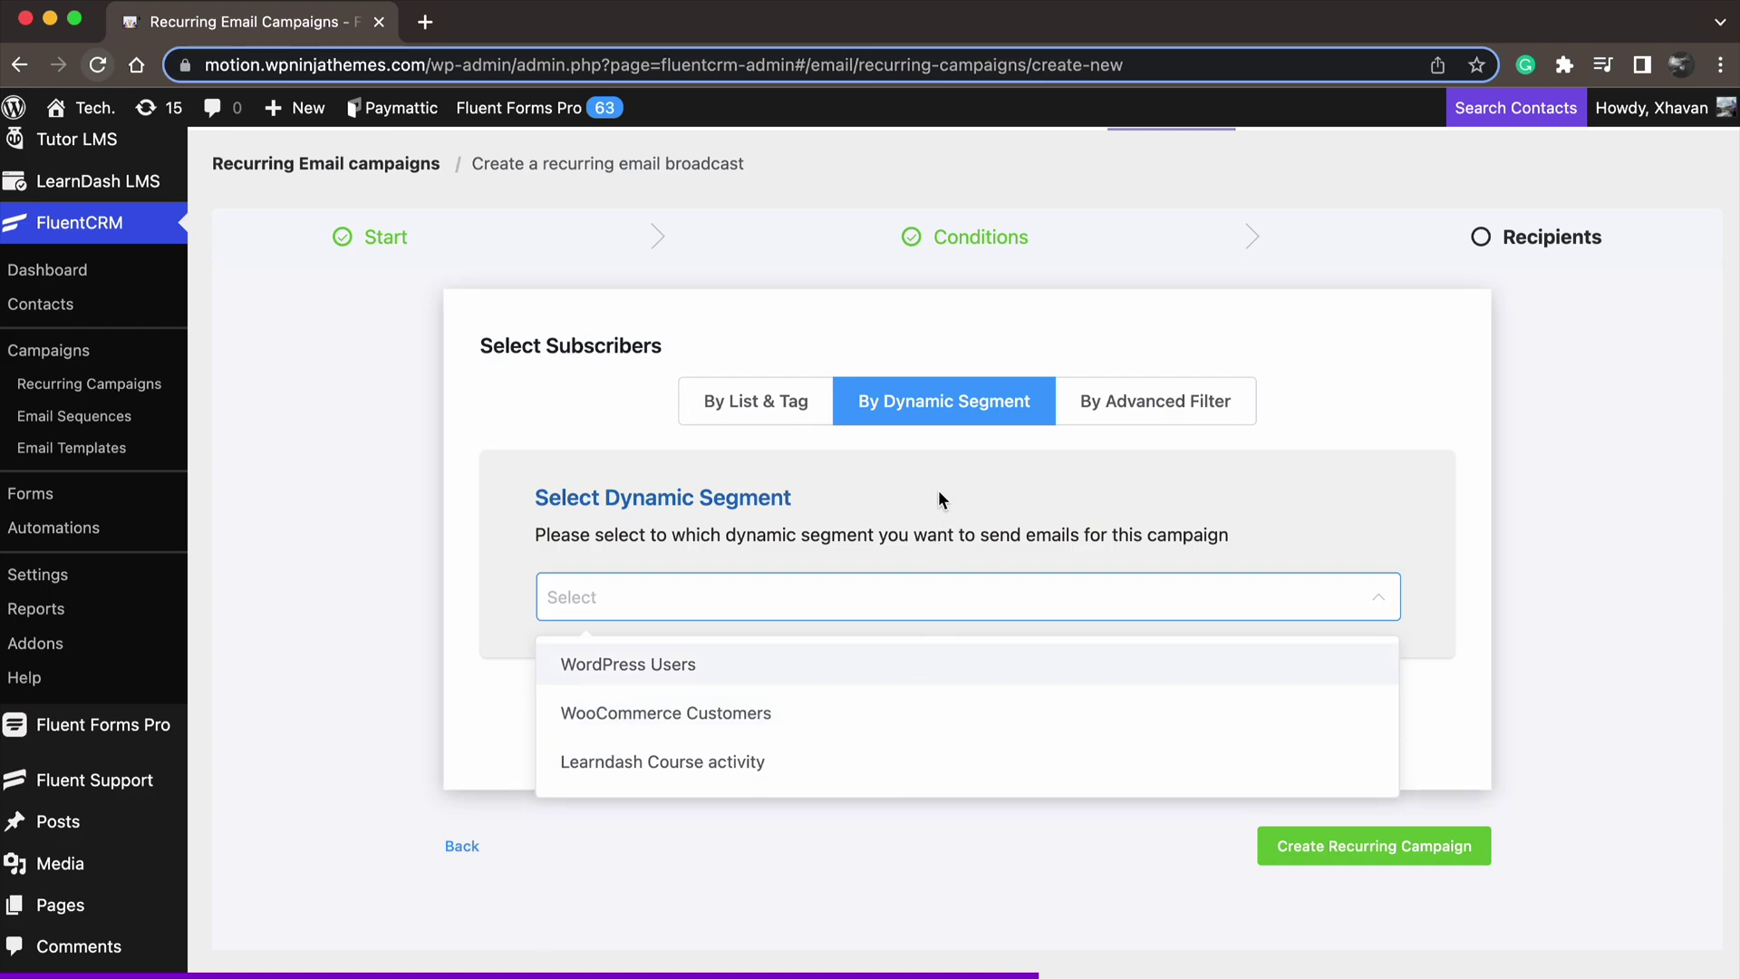
pyautogui.click(1118, 408)
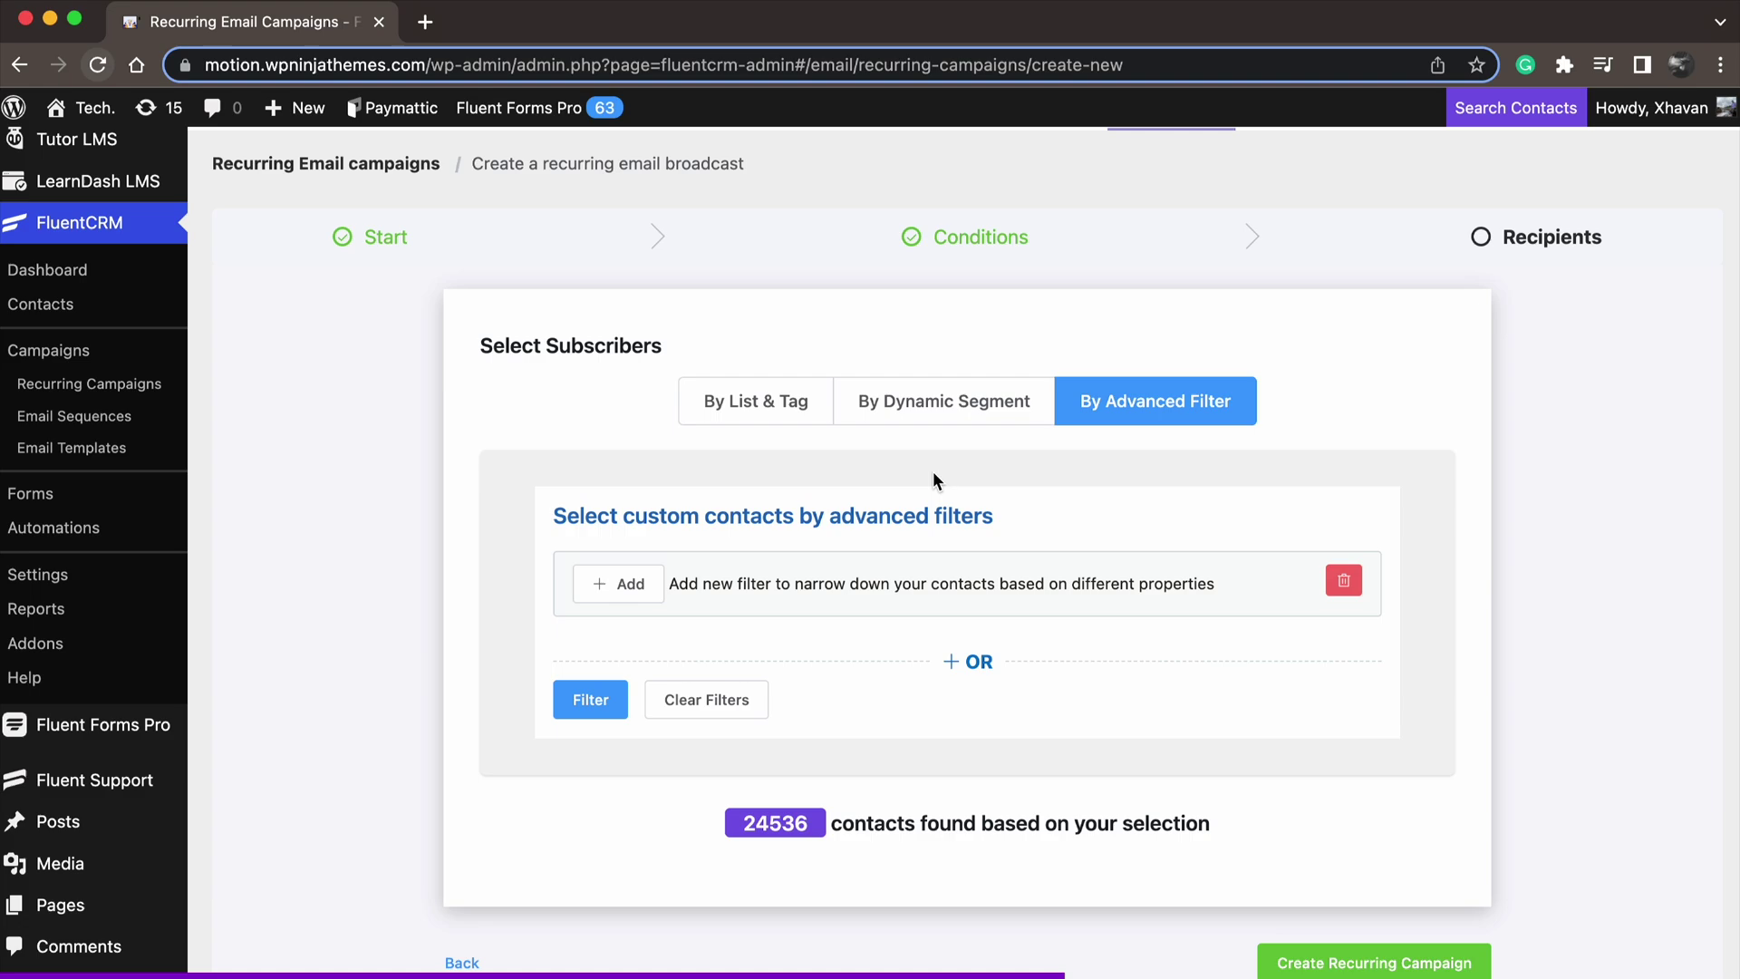
pyautogui.click(645, 599)
pyautogui.click(846, 435)
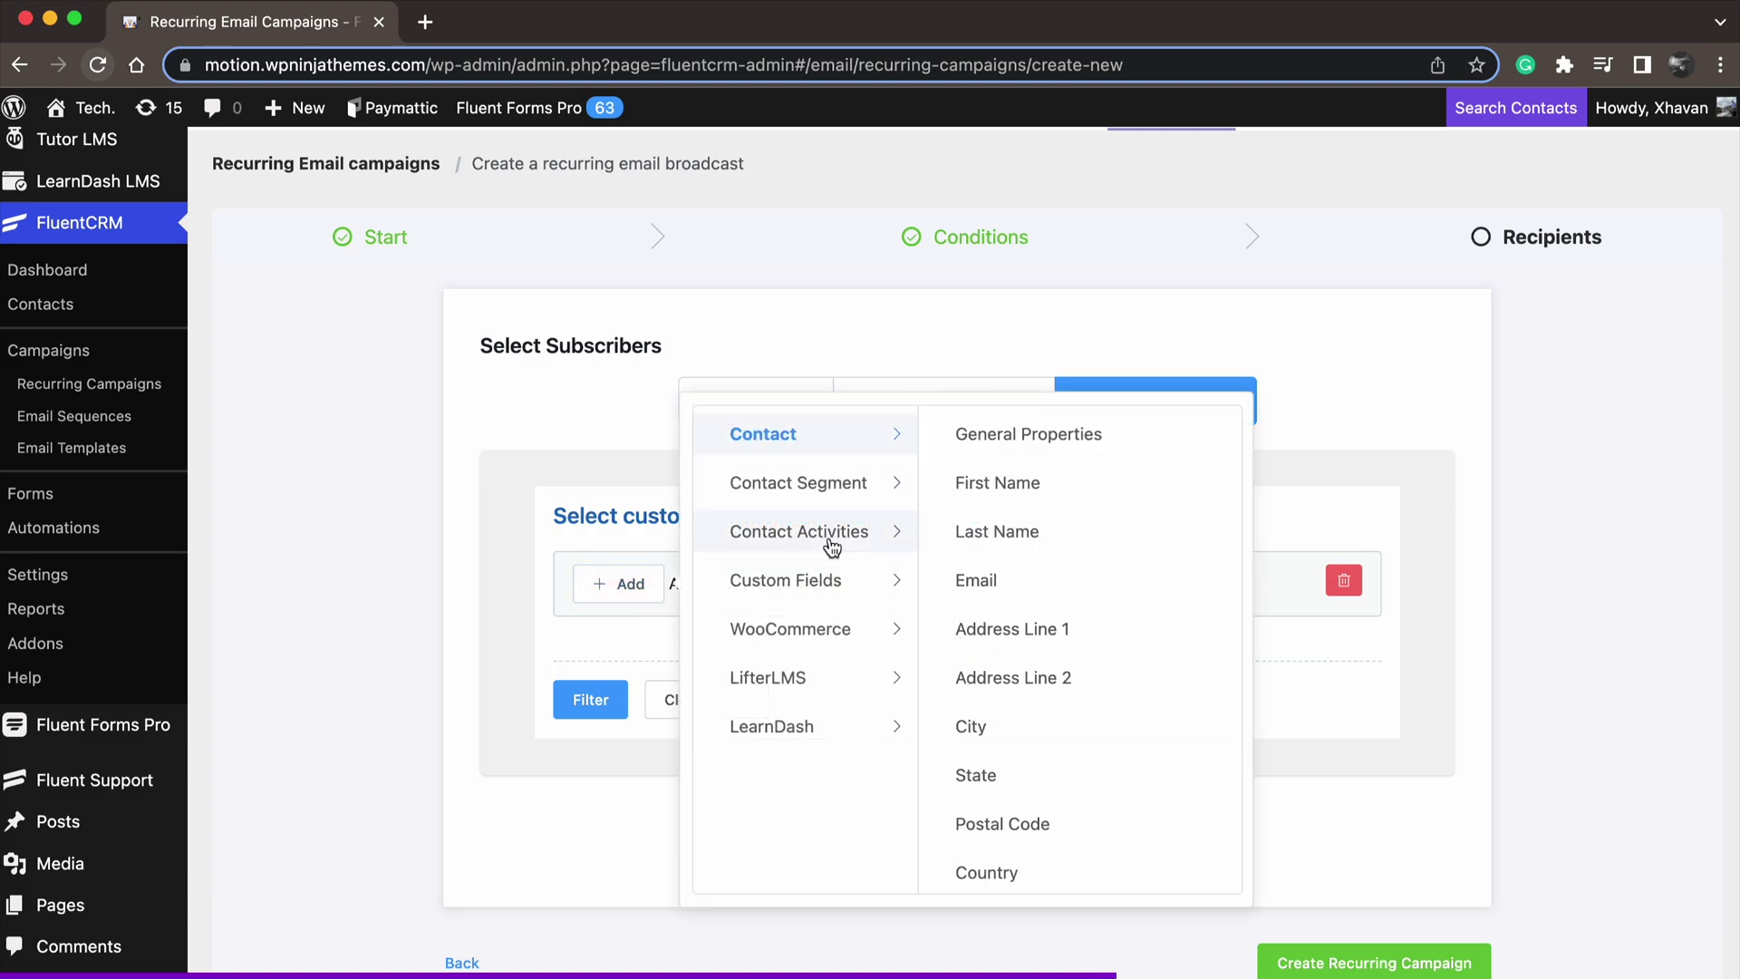
pyautogui.click(841, 725)
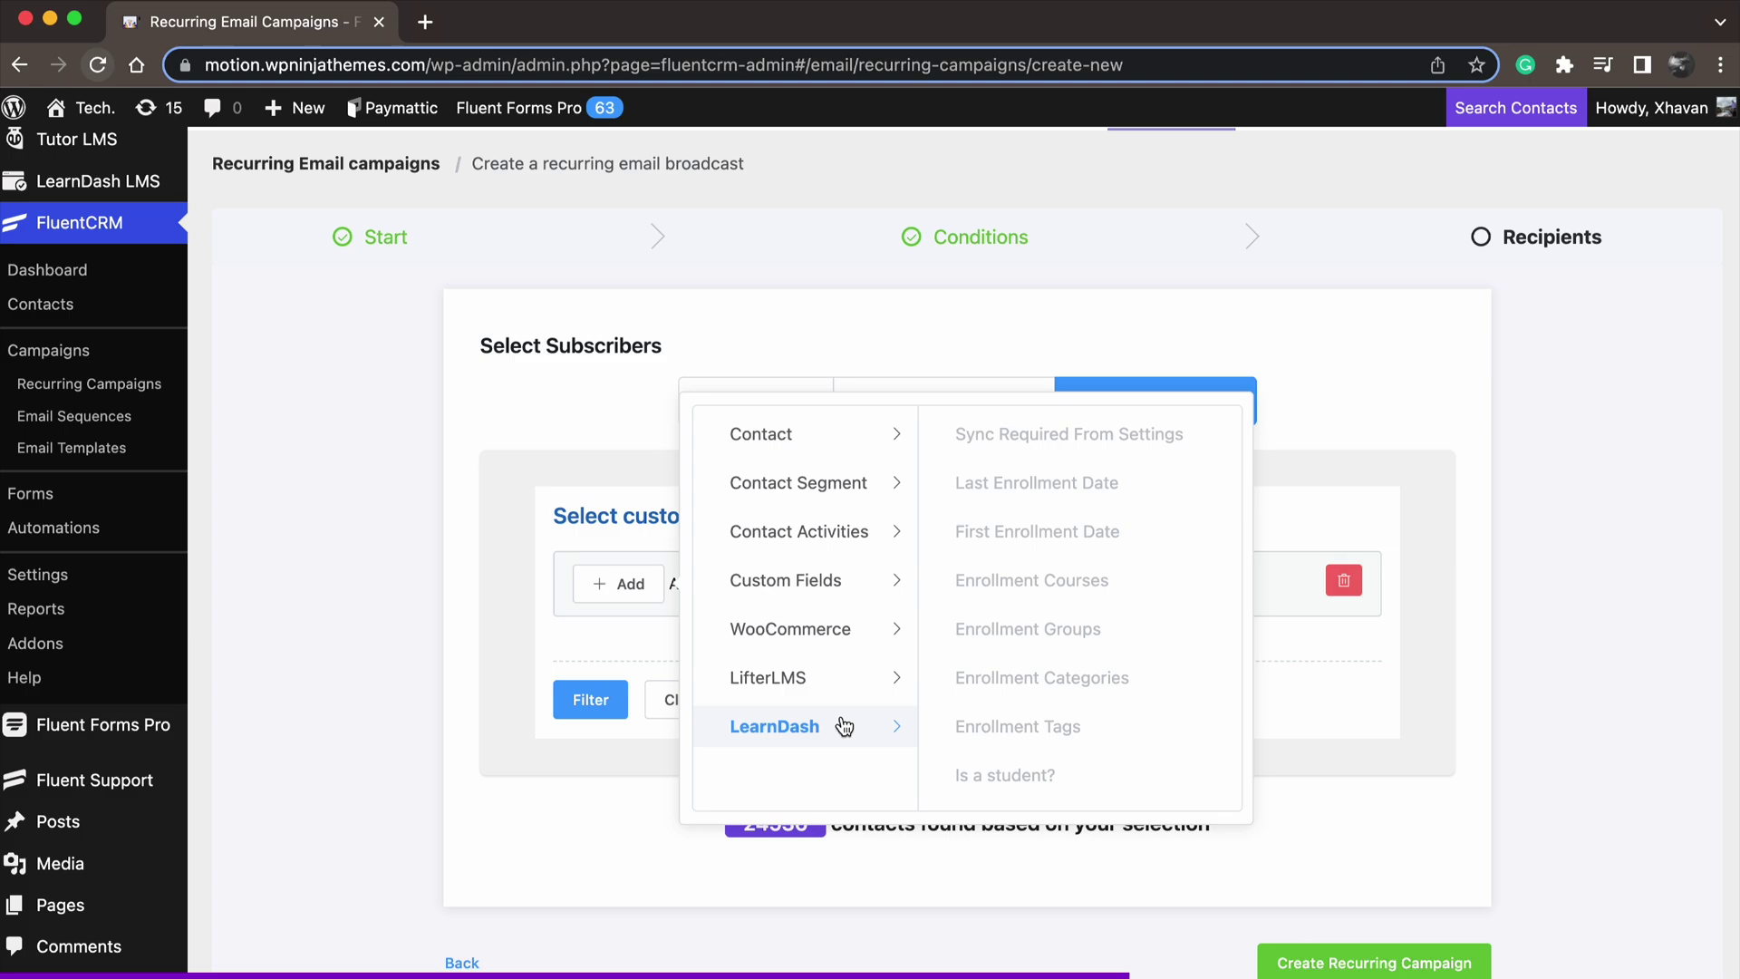
pyautogui.click(617, 598)
pyautogui.click(750, 405)
pyautogui.scroll(-2, 745, 405)
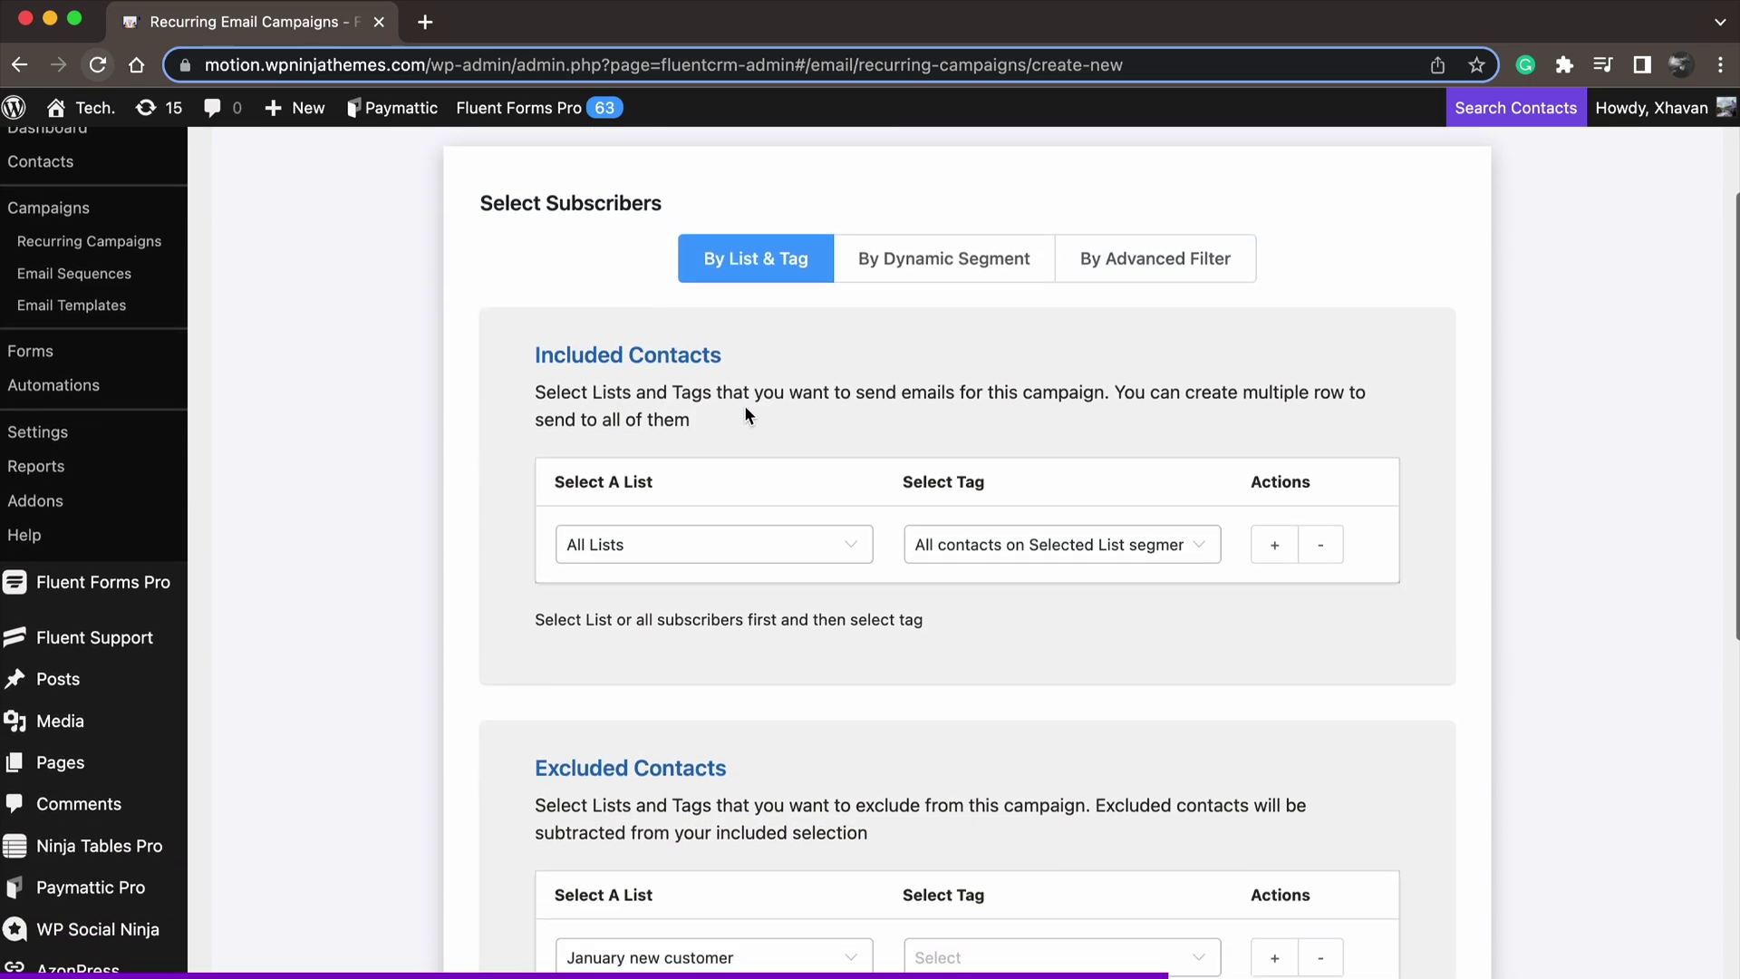
pyautogui.scroll(-5, 744, 406)
pyautogui.click(1306, 893)
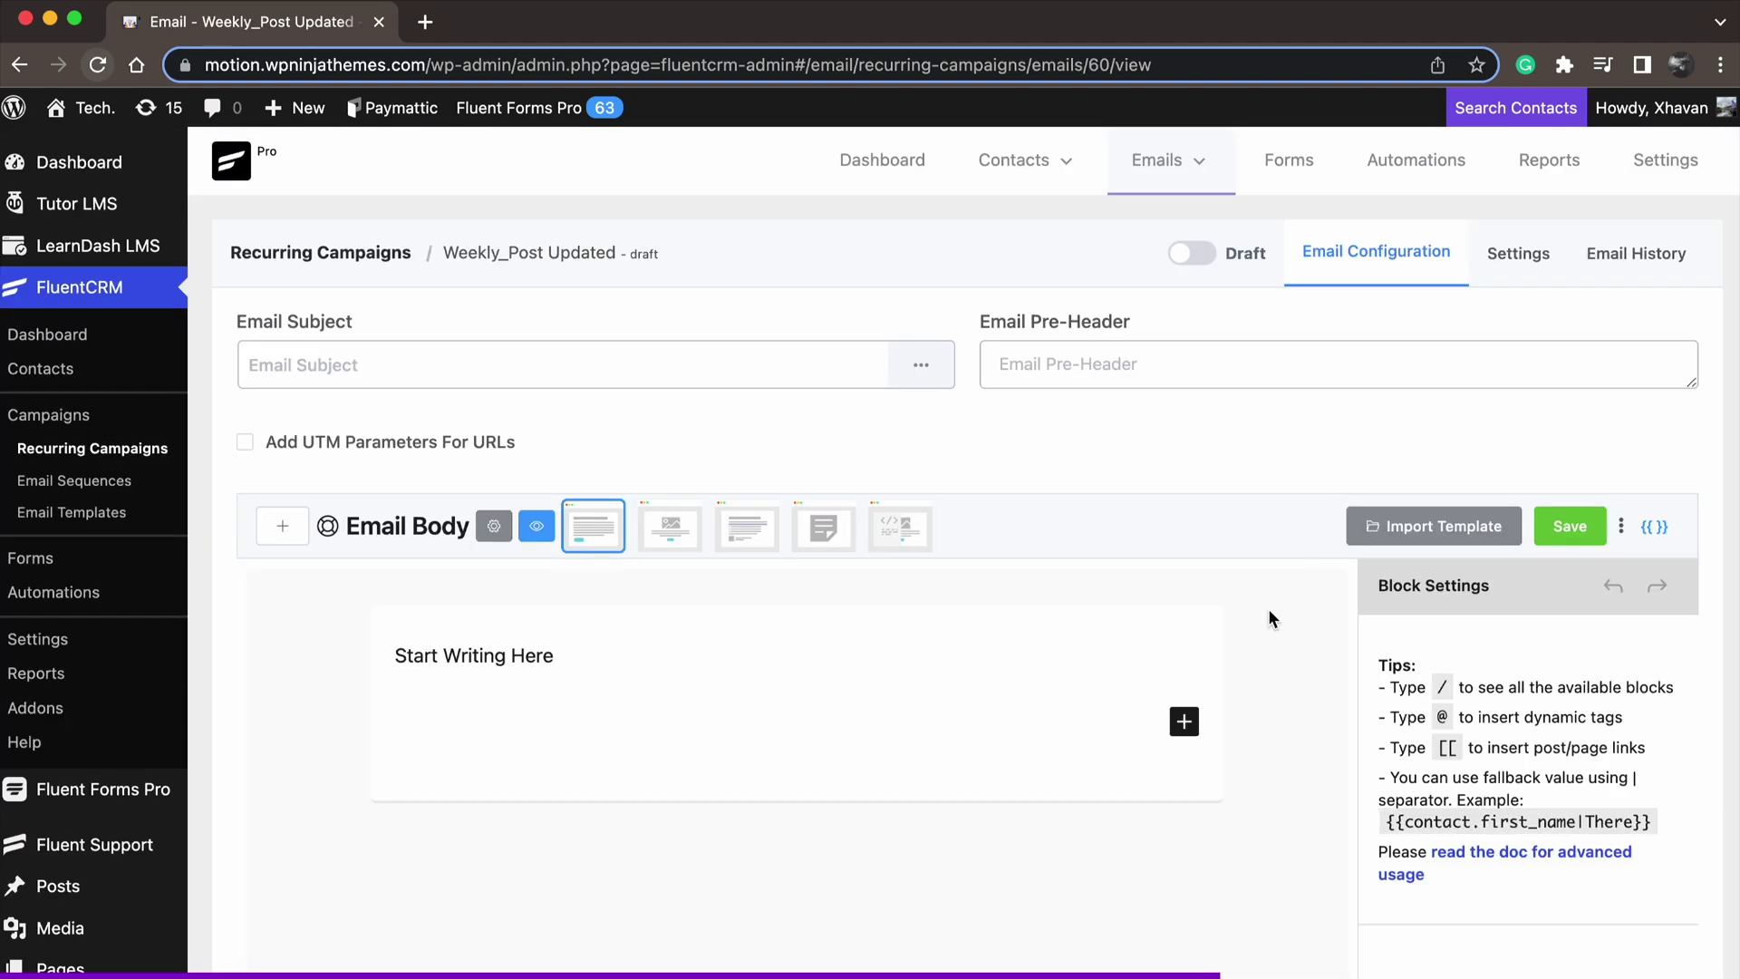
# - Replace the placeholder paragraph with a Latest Posts Block and fill in subject 'Recurring Email Campaign' and pre-header
pyautogui.click(1163, 648)
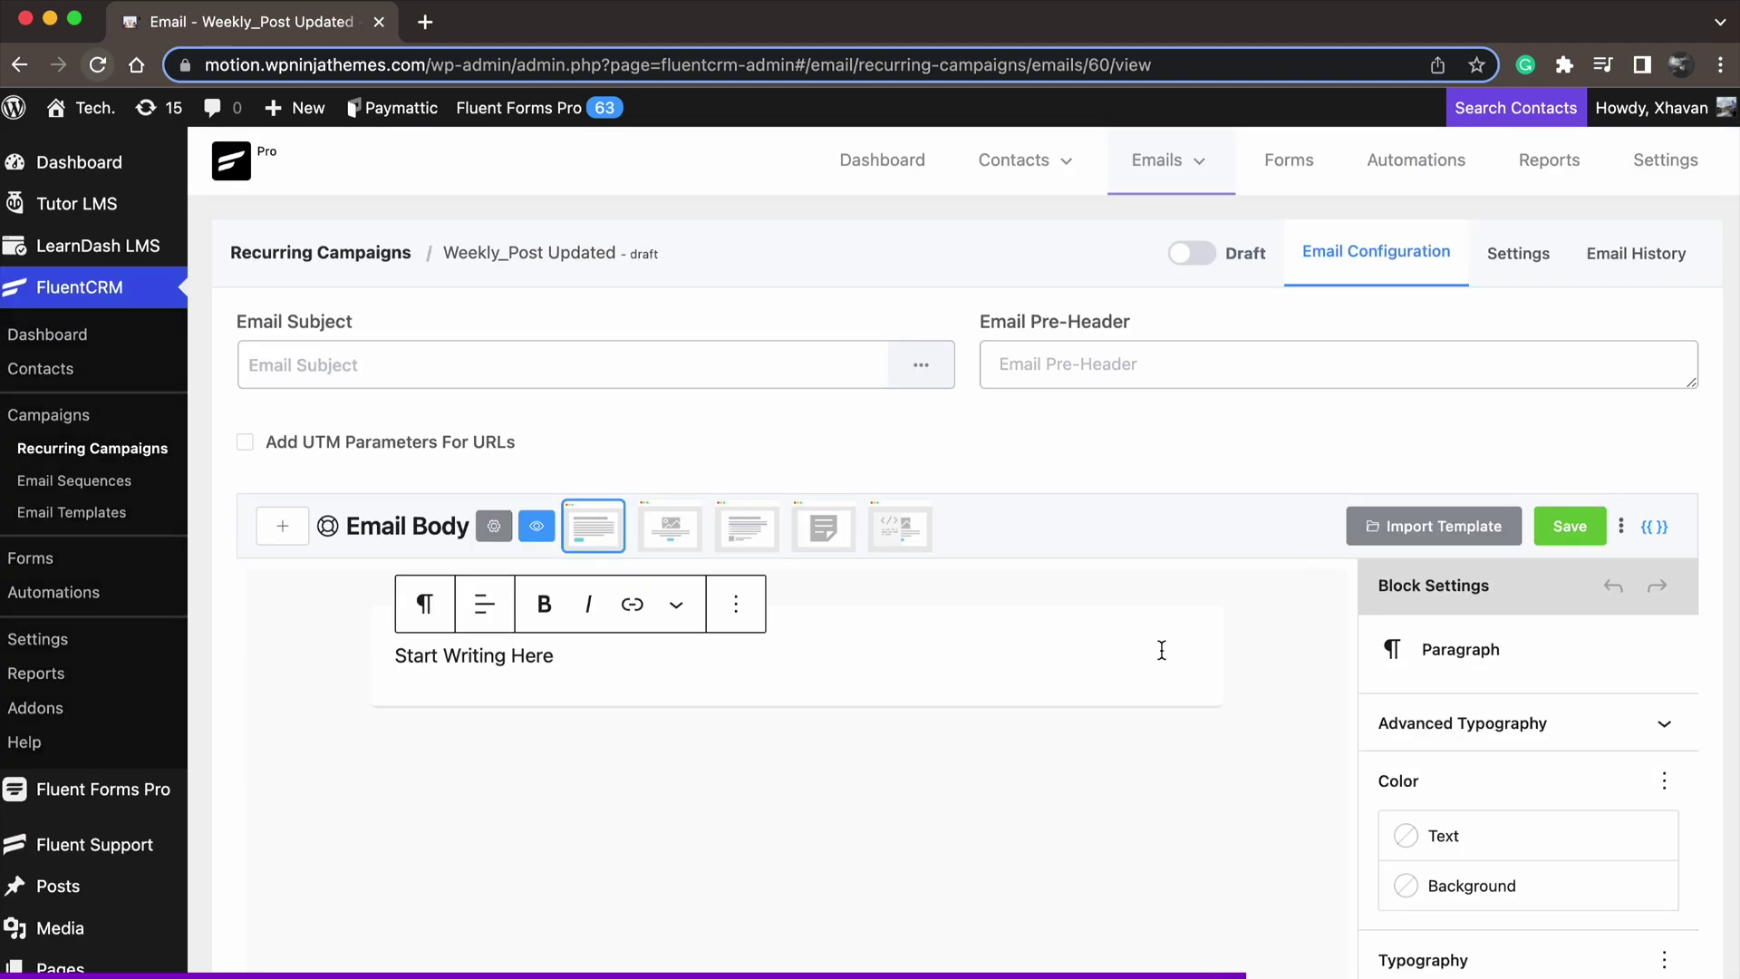
pyautogui.hotkey('ctrl', 'a')
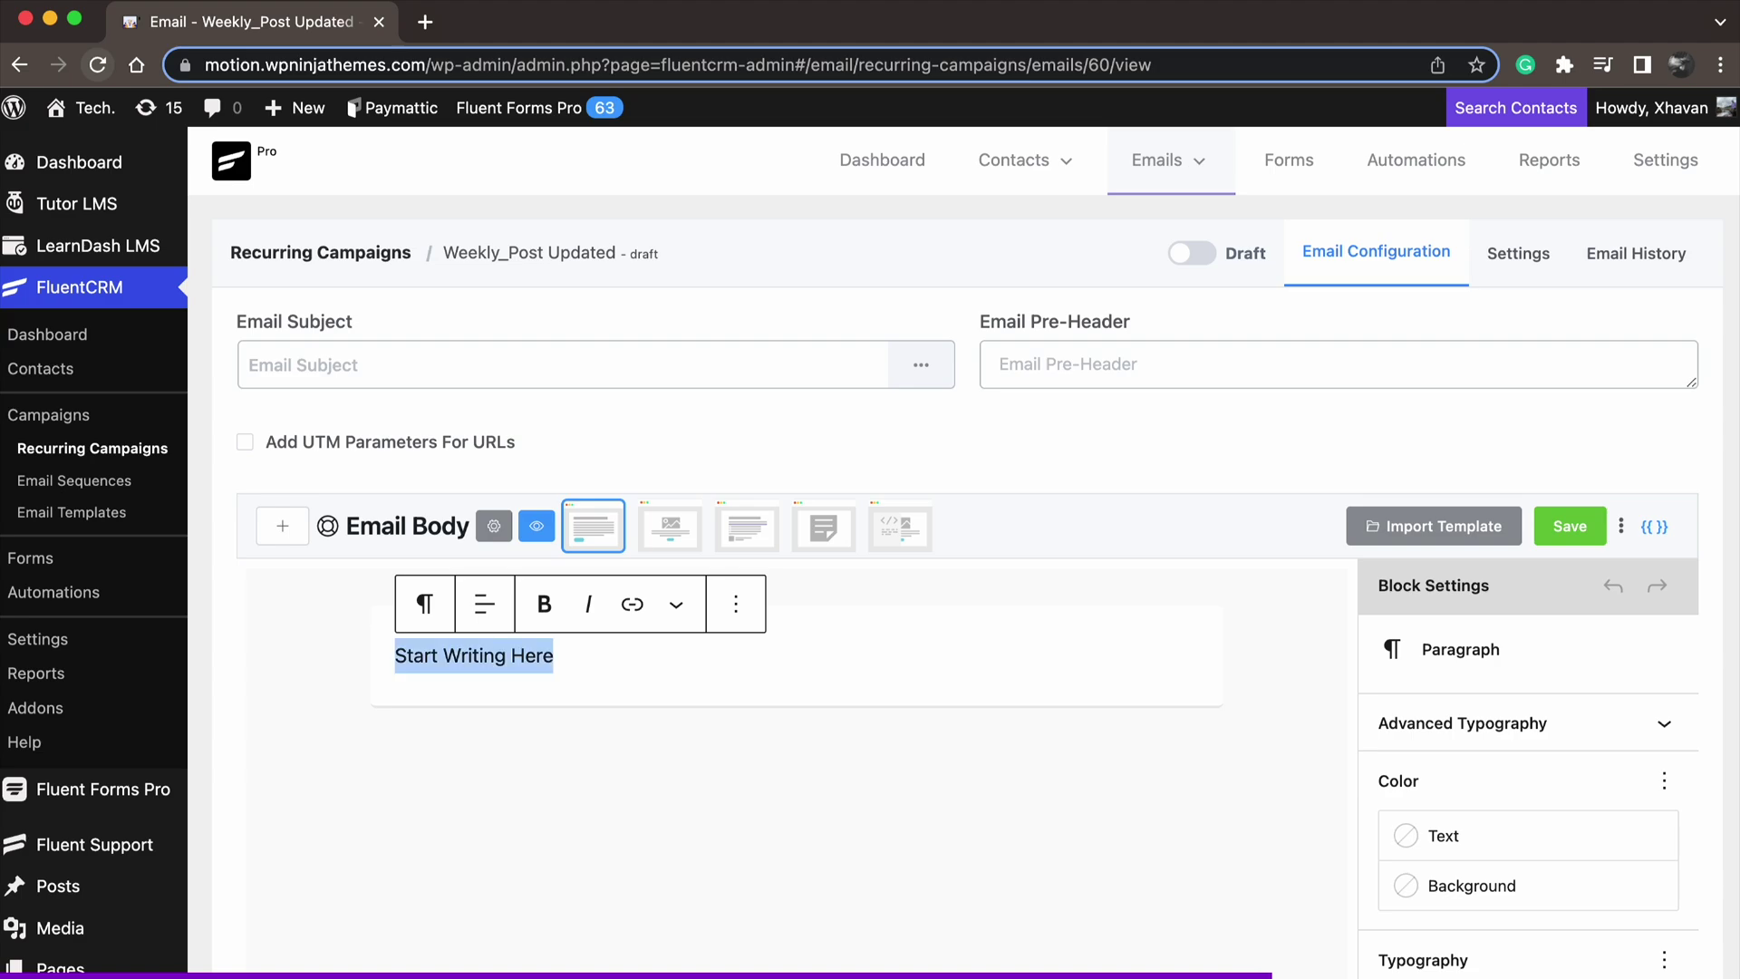
pyautogui.press('BackSpace')
pyautogui.click(1183, 653)
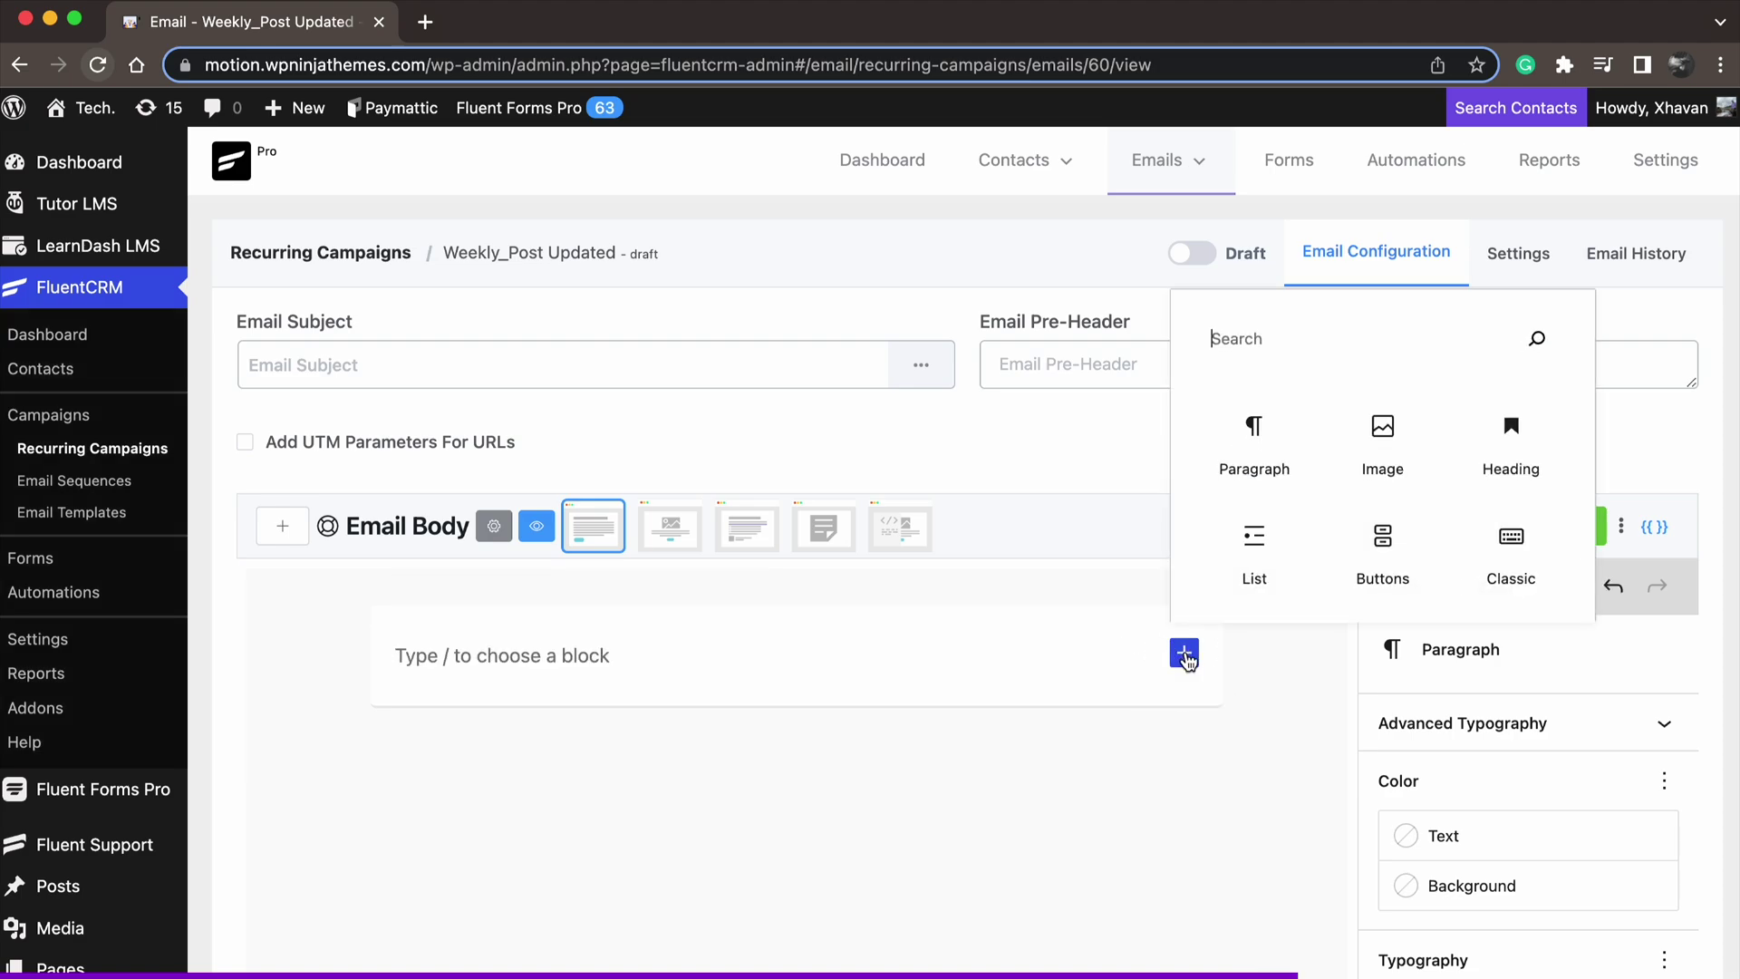
pyautogui.write('latest')
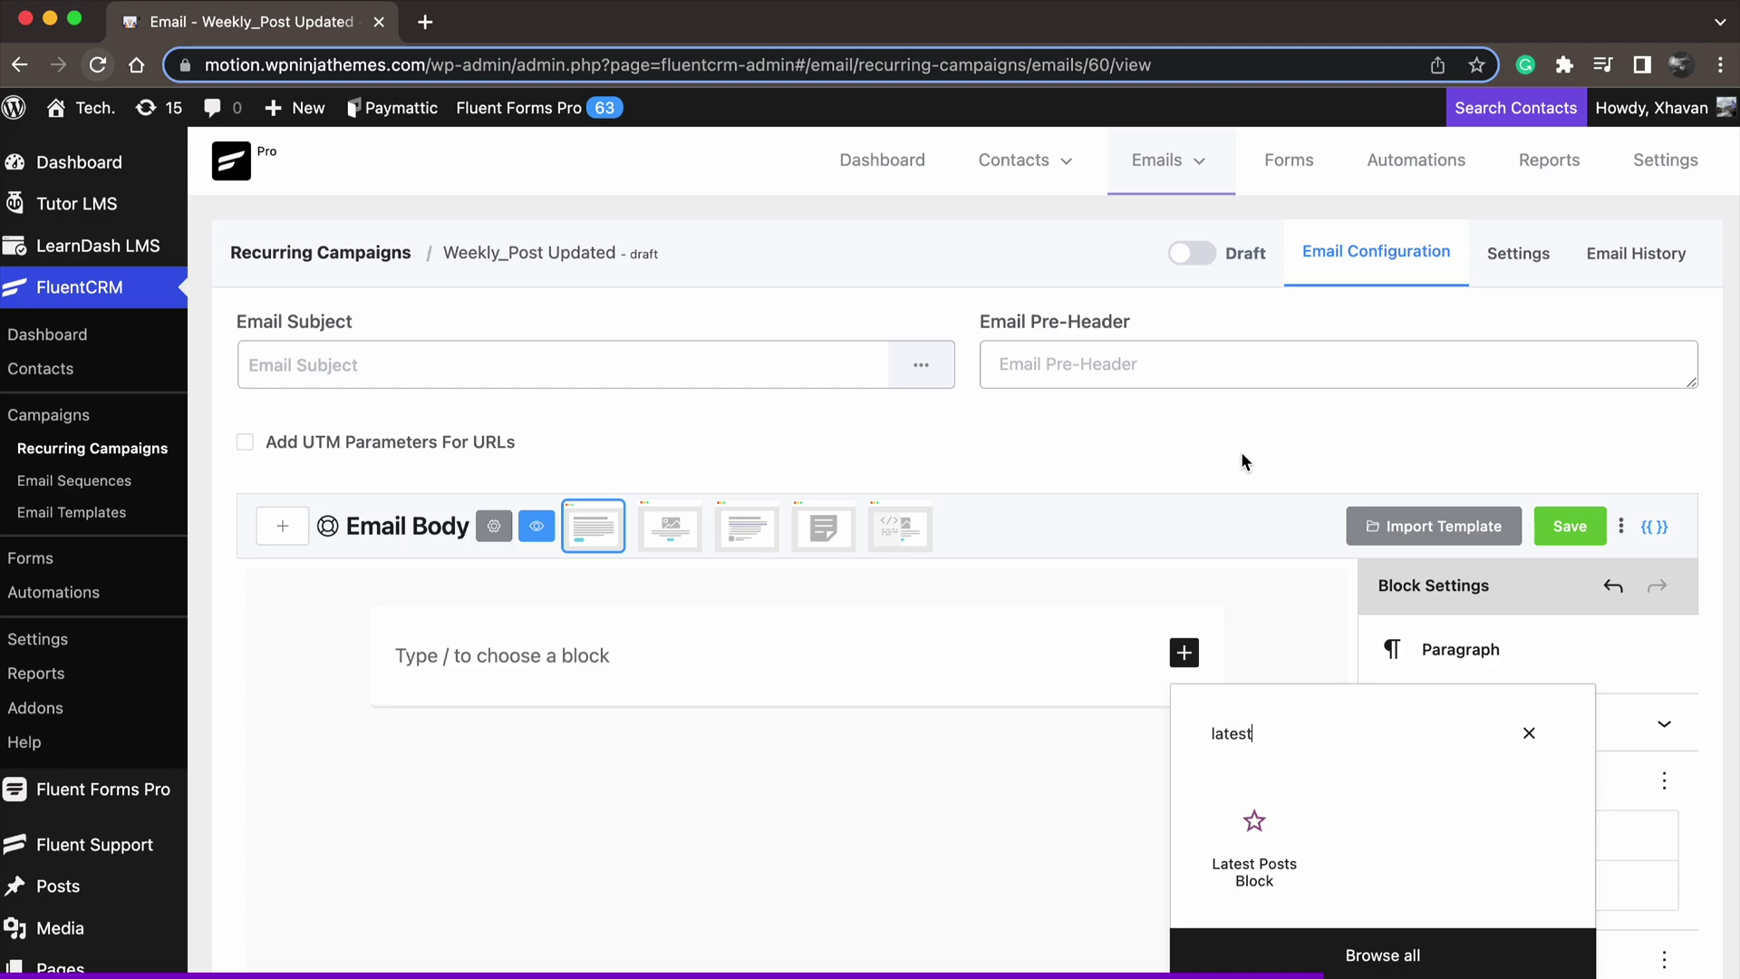
pyautogui.click(1251, 824)
pyautogui.scroll(-2, 1278, 640)
pyautogui.scroll(-3, 1277, 639)
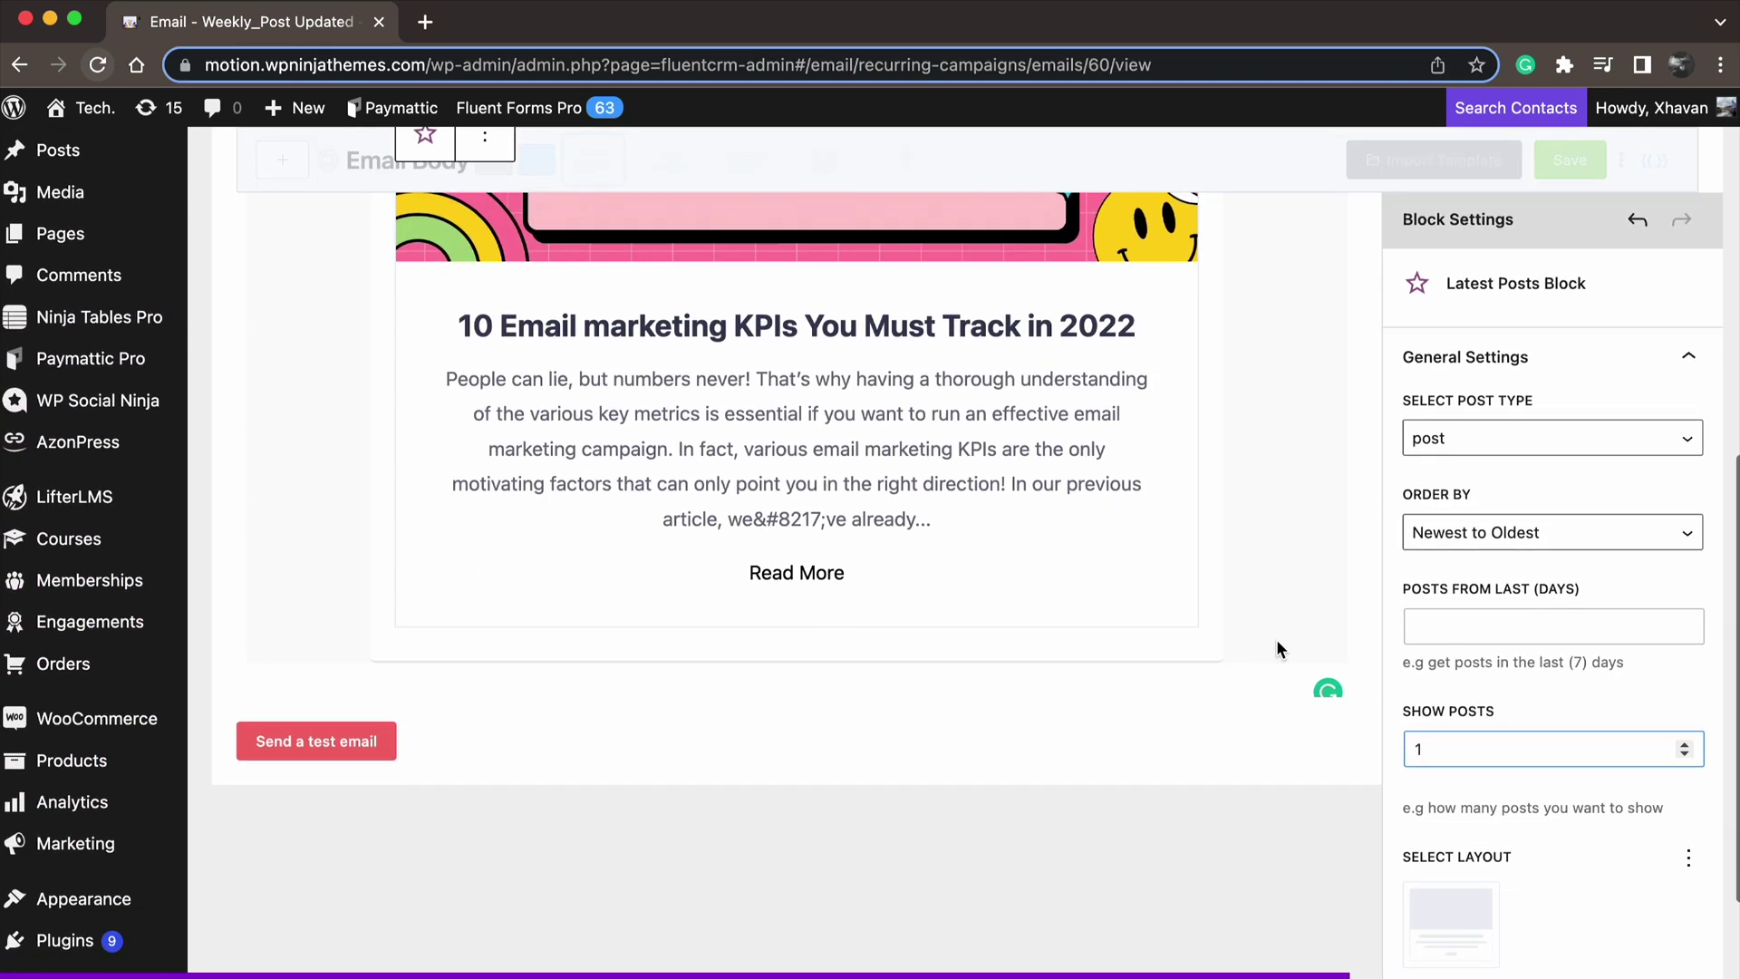
pyautogui.click(1277, 648)
pyautogui.scroll(-2, 1276, 649)
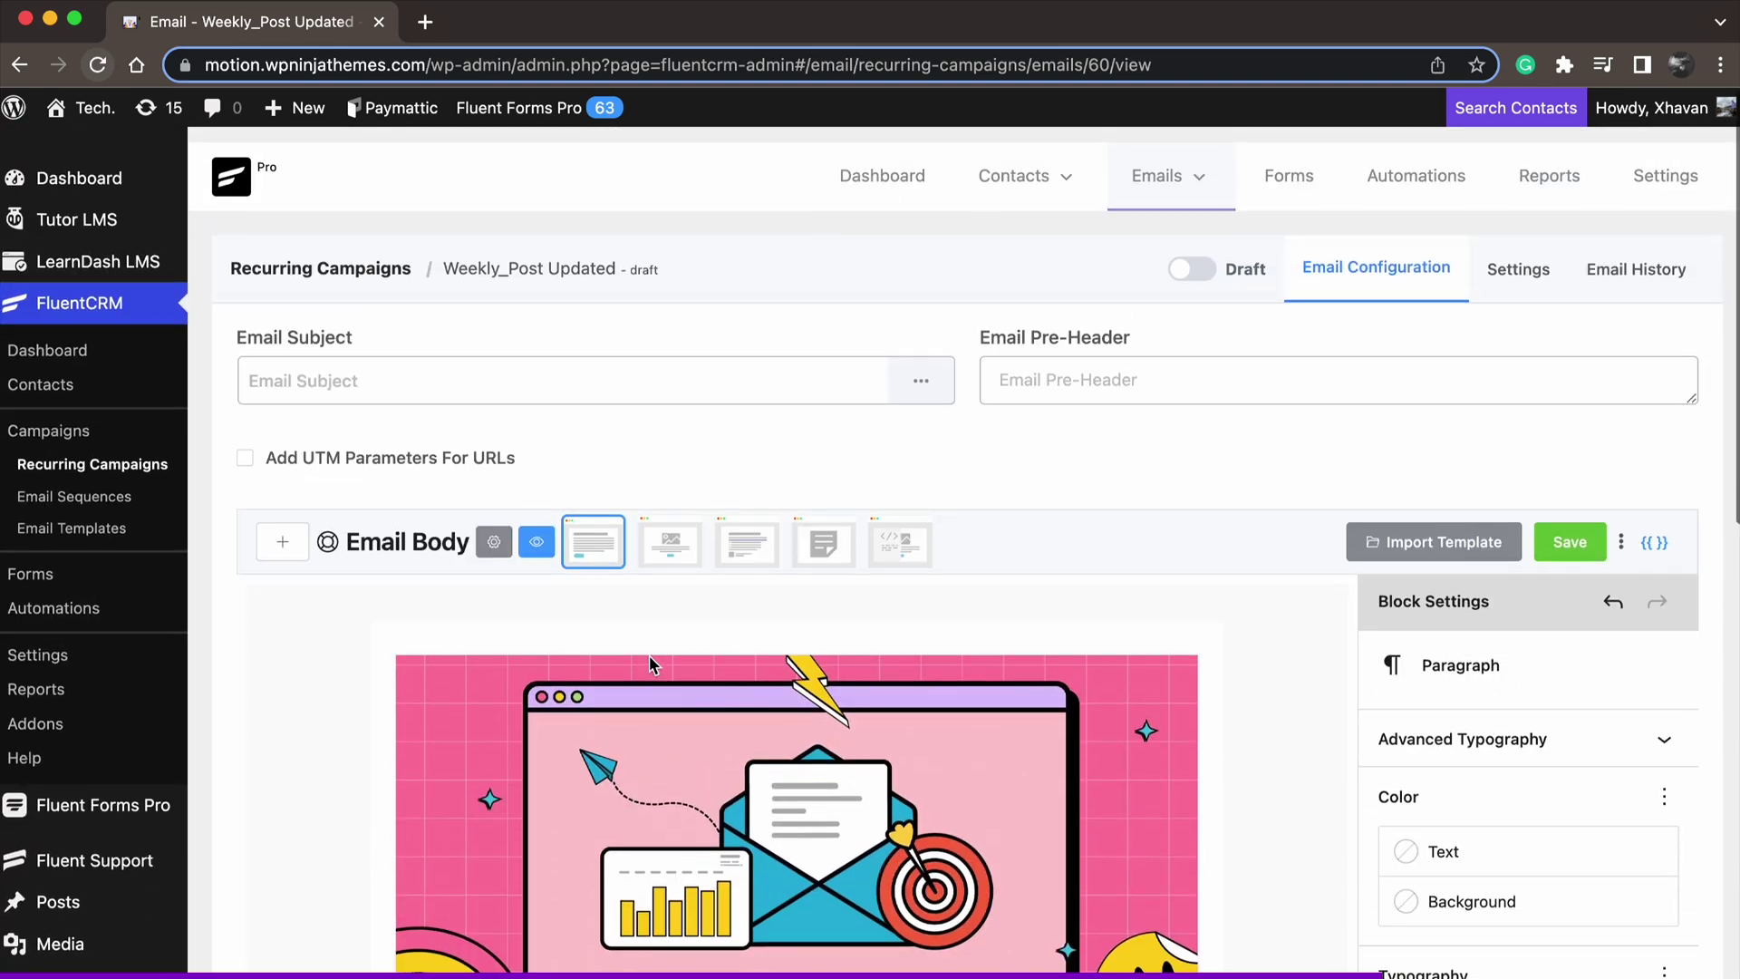
pyautogui.write('Recurring Email Campaign')
pyautogui.click(1205, 355)
pyautogui.write('To use the feature find it under the')
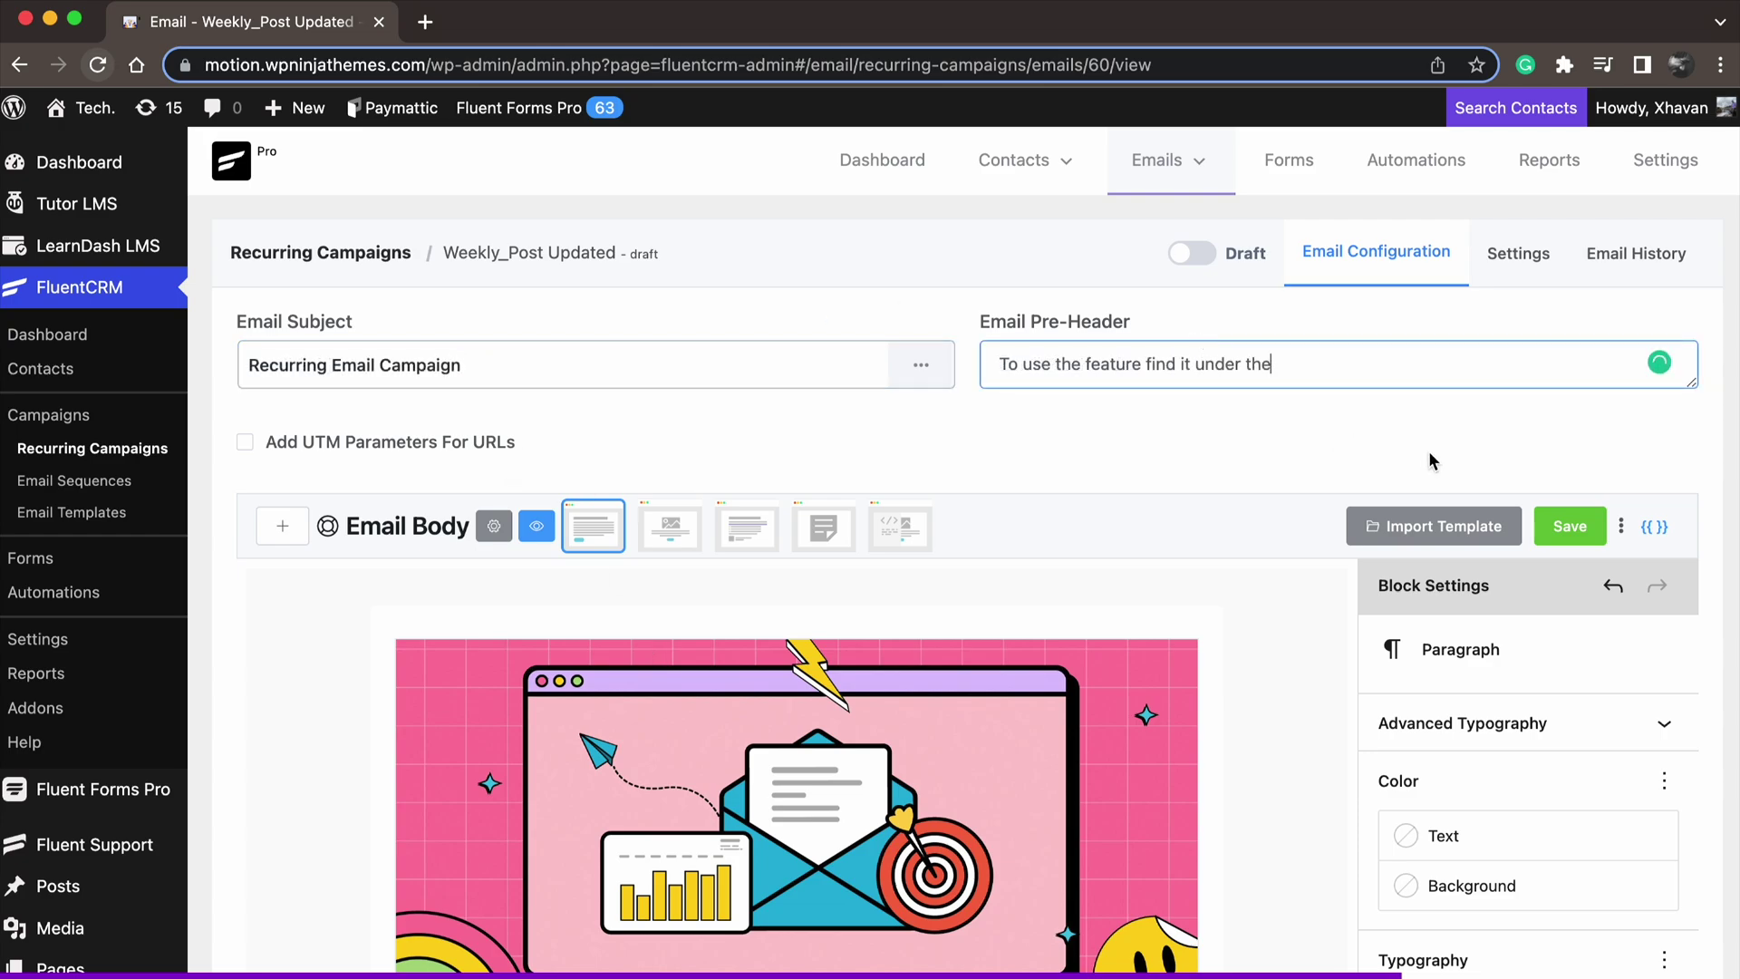
pyautogui.scroll(-2, 1252, 465)
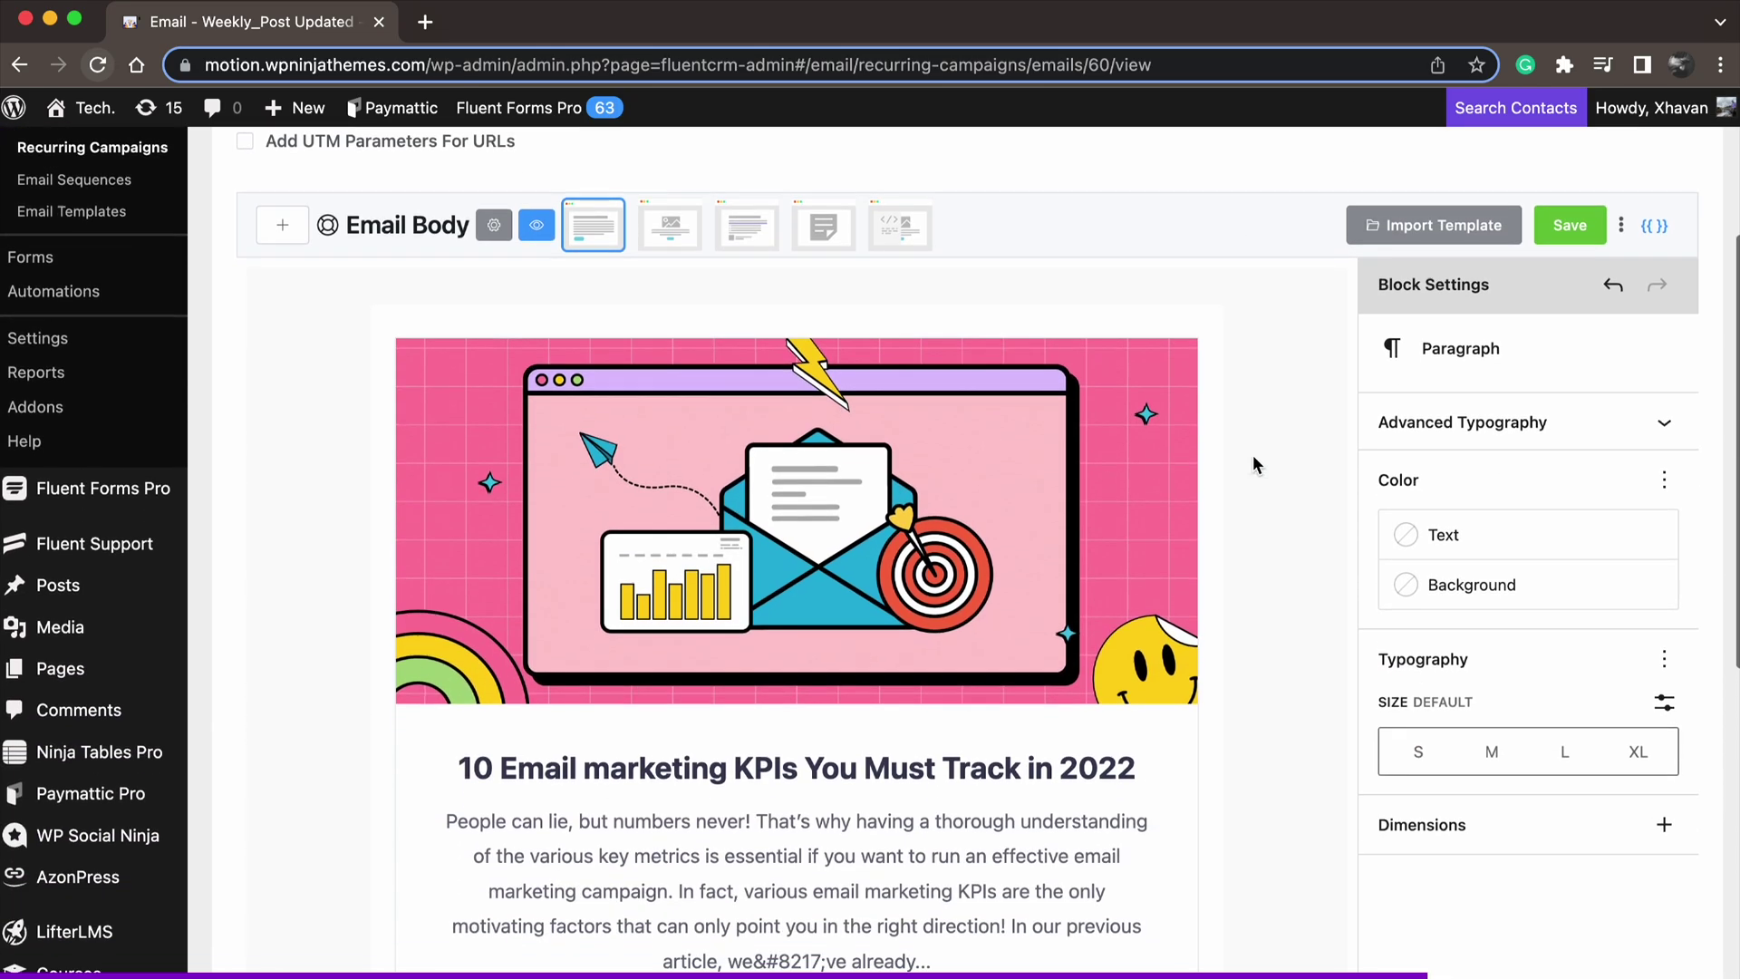
pyautogui.scroll(-1, 1253, 466)
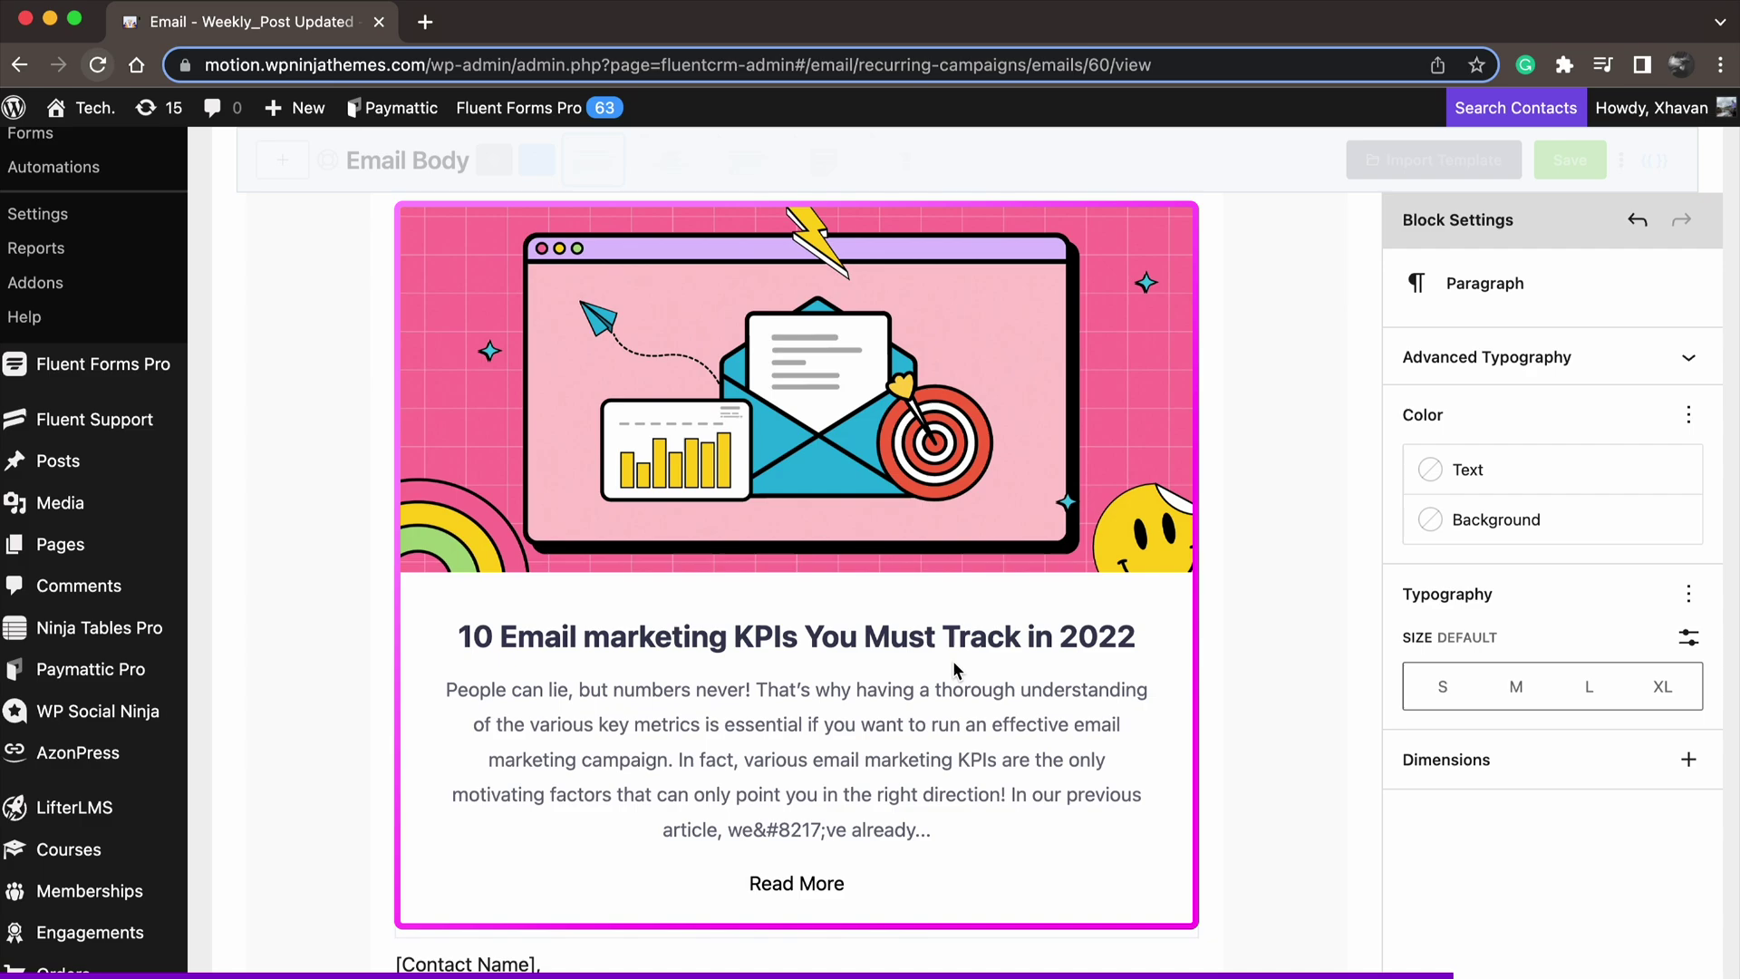
pyautogui.scroll(3, 1218, 652)
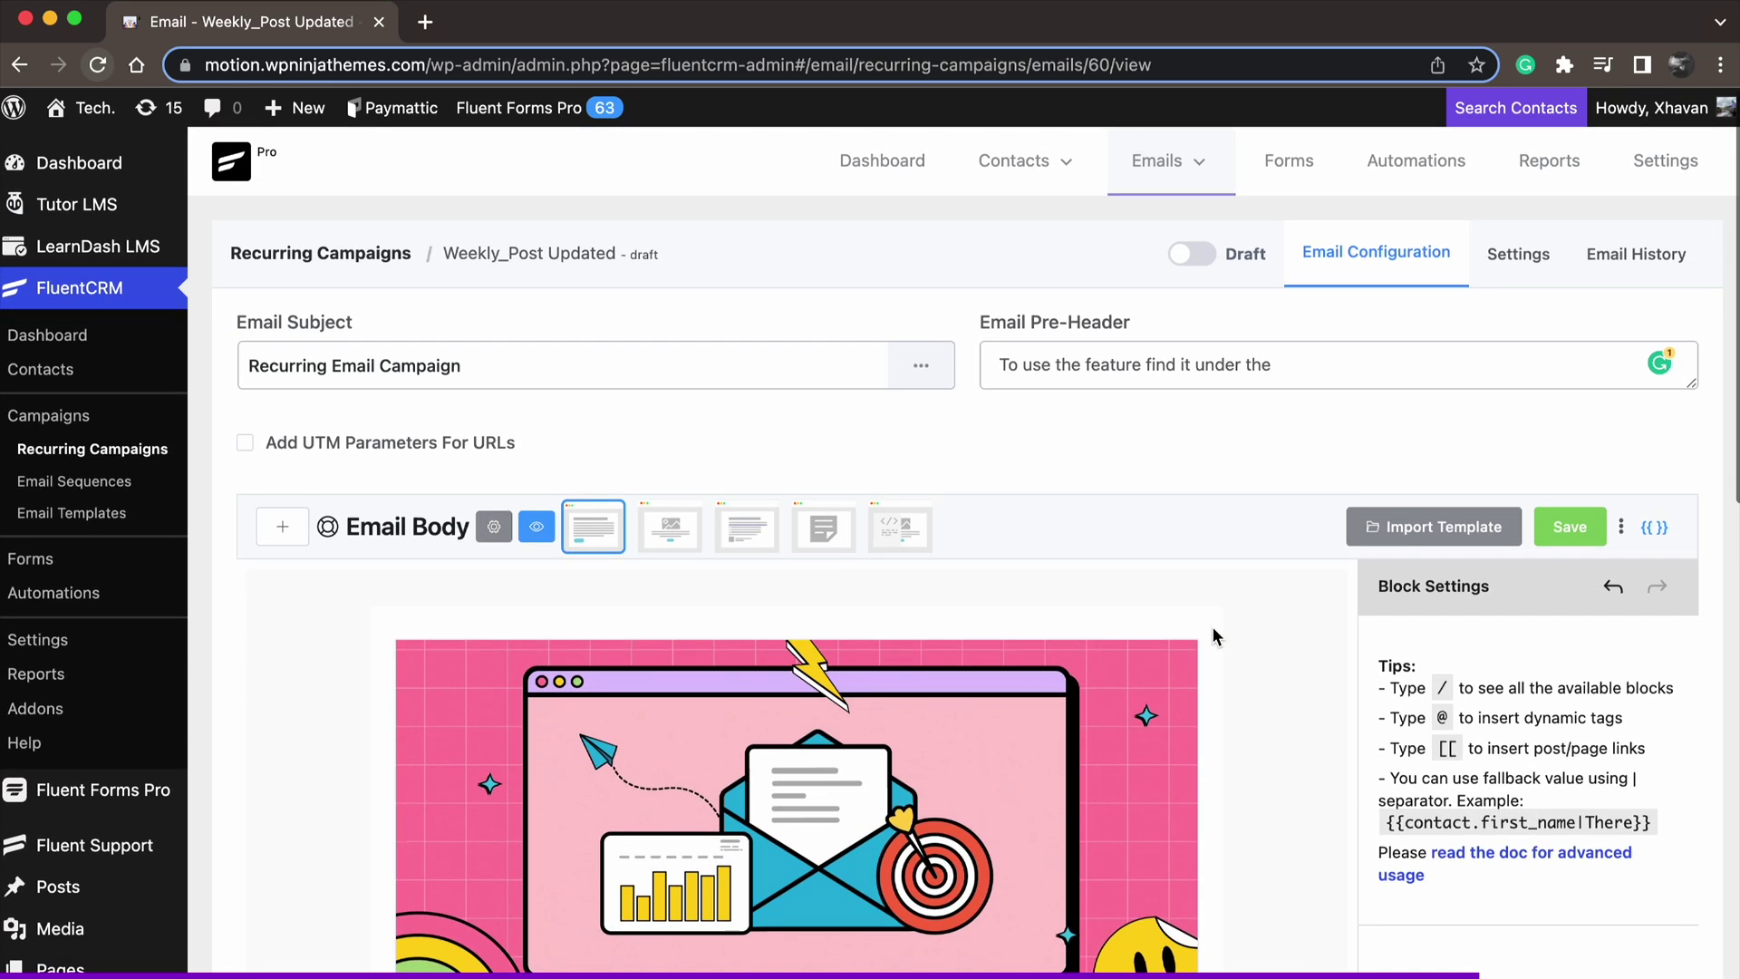
# - Check the subject and pre-header, switch Draft to Active, and save the campaign Settings
pyautogui.click(767, 369)
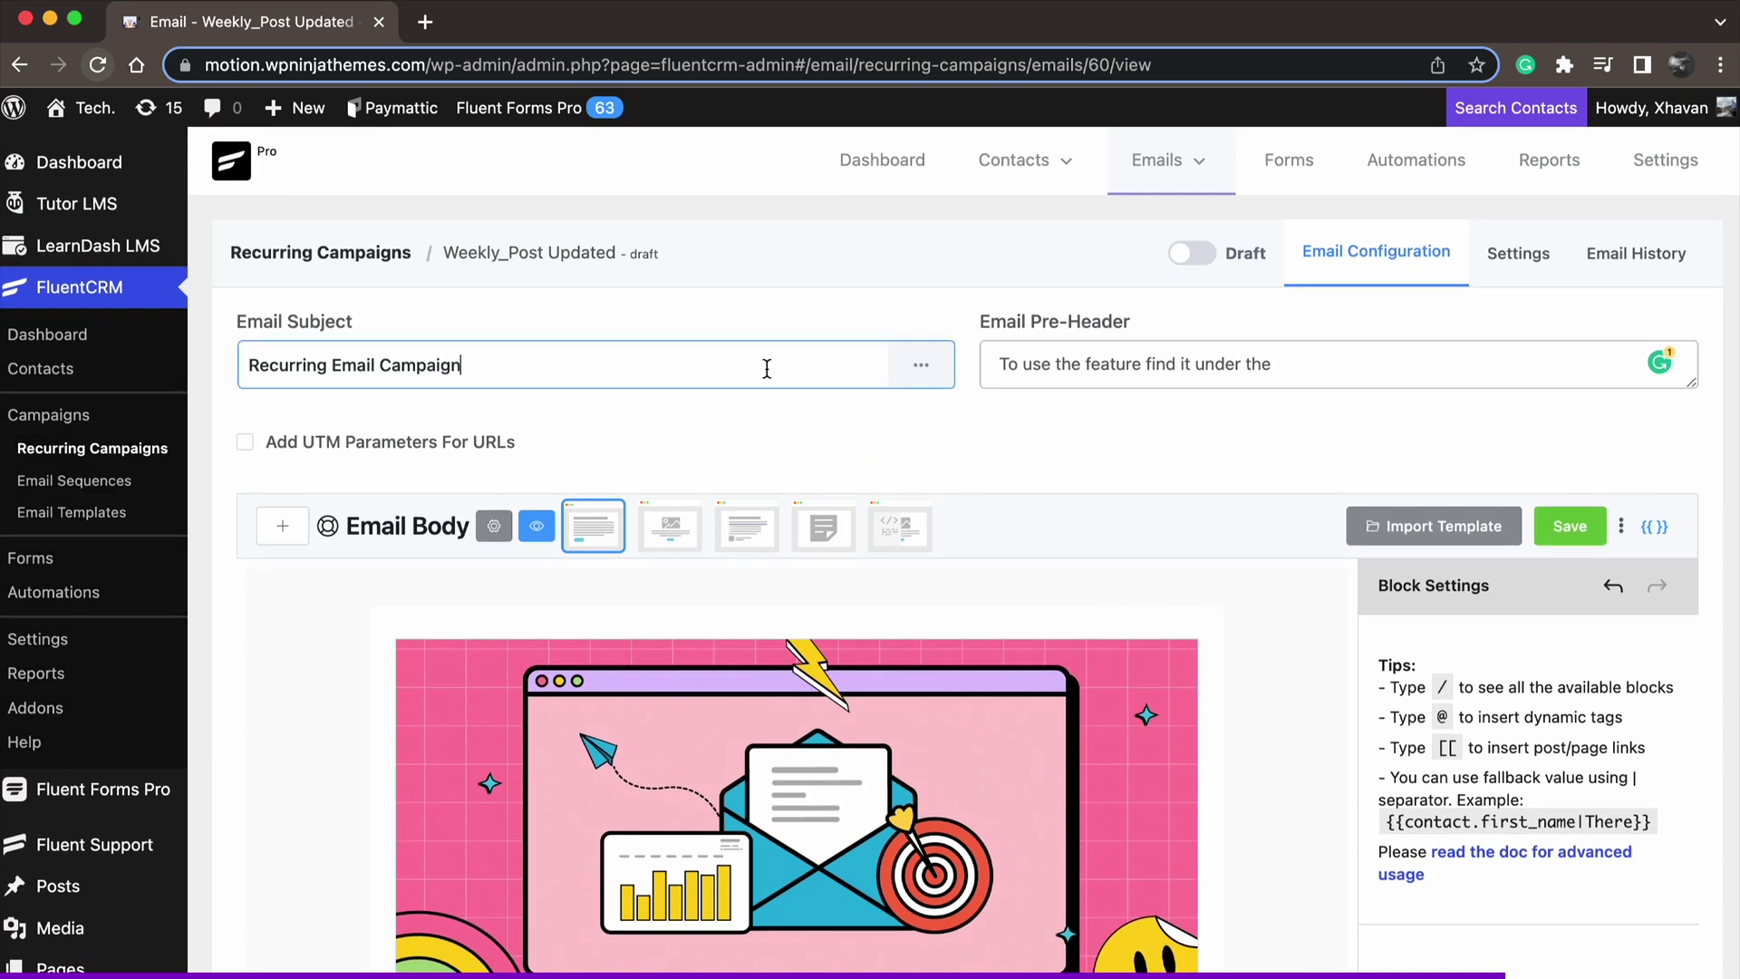
pyautogui.press('Tab')
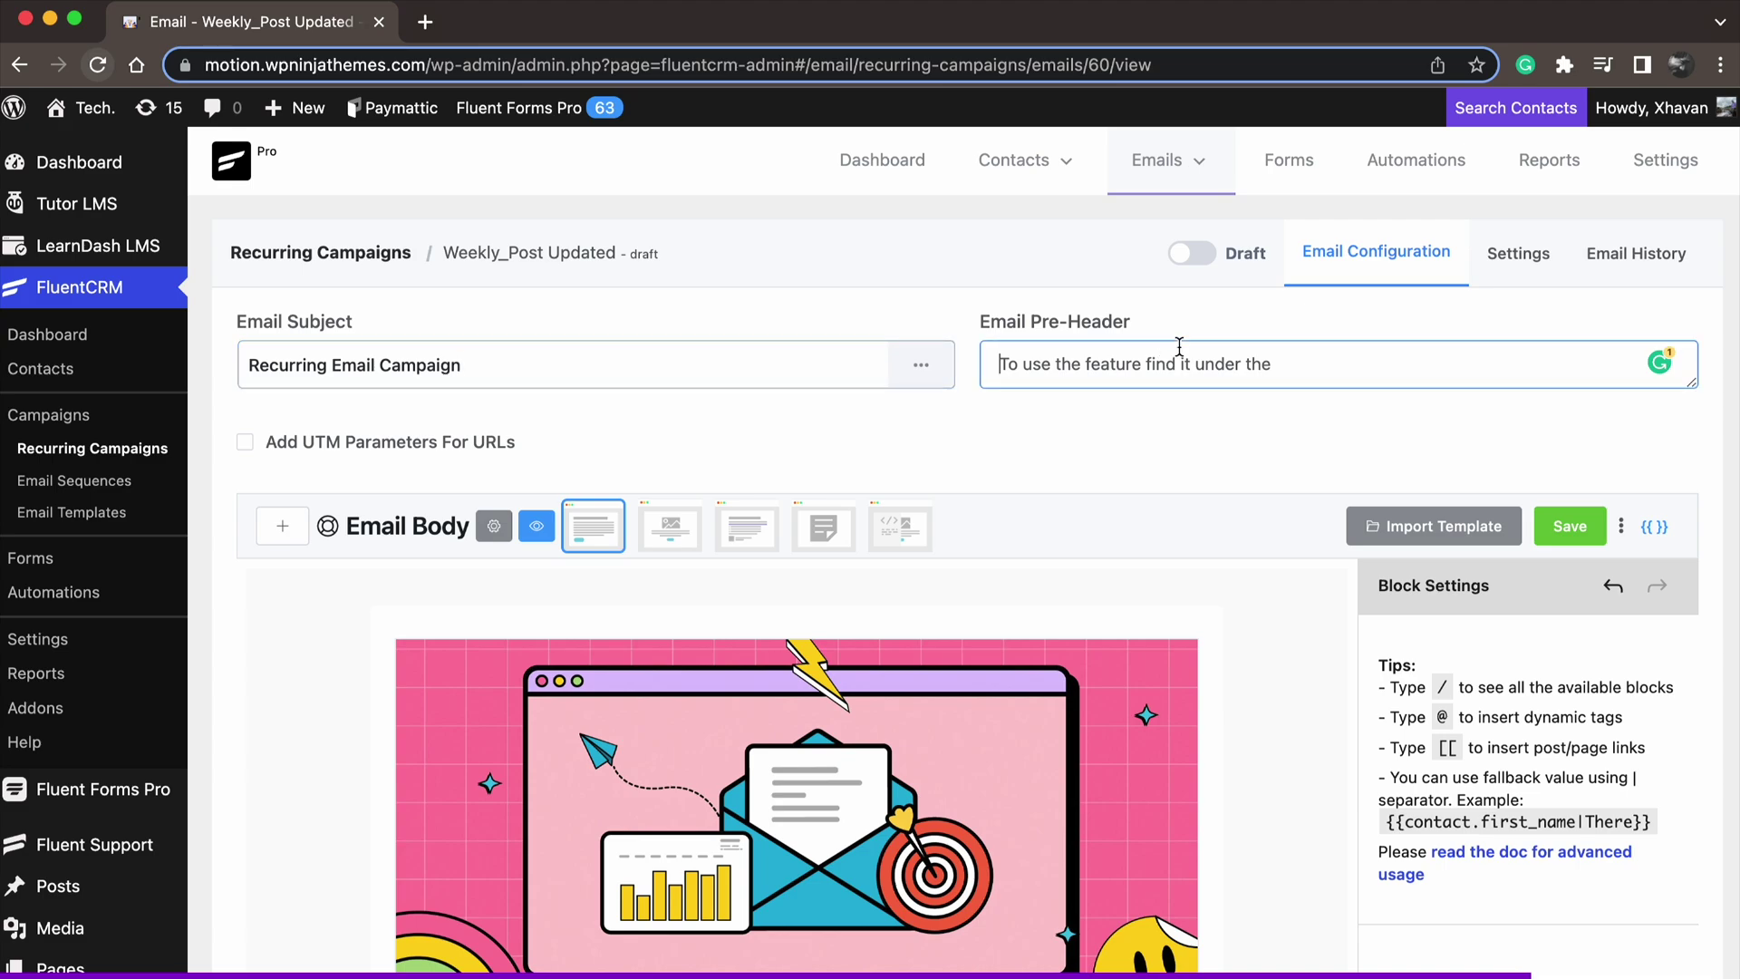
pyautogui.click(1206, 260)
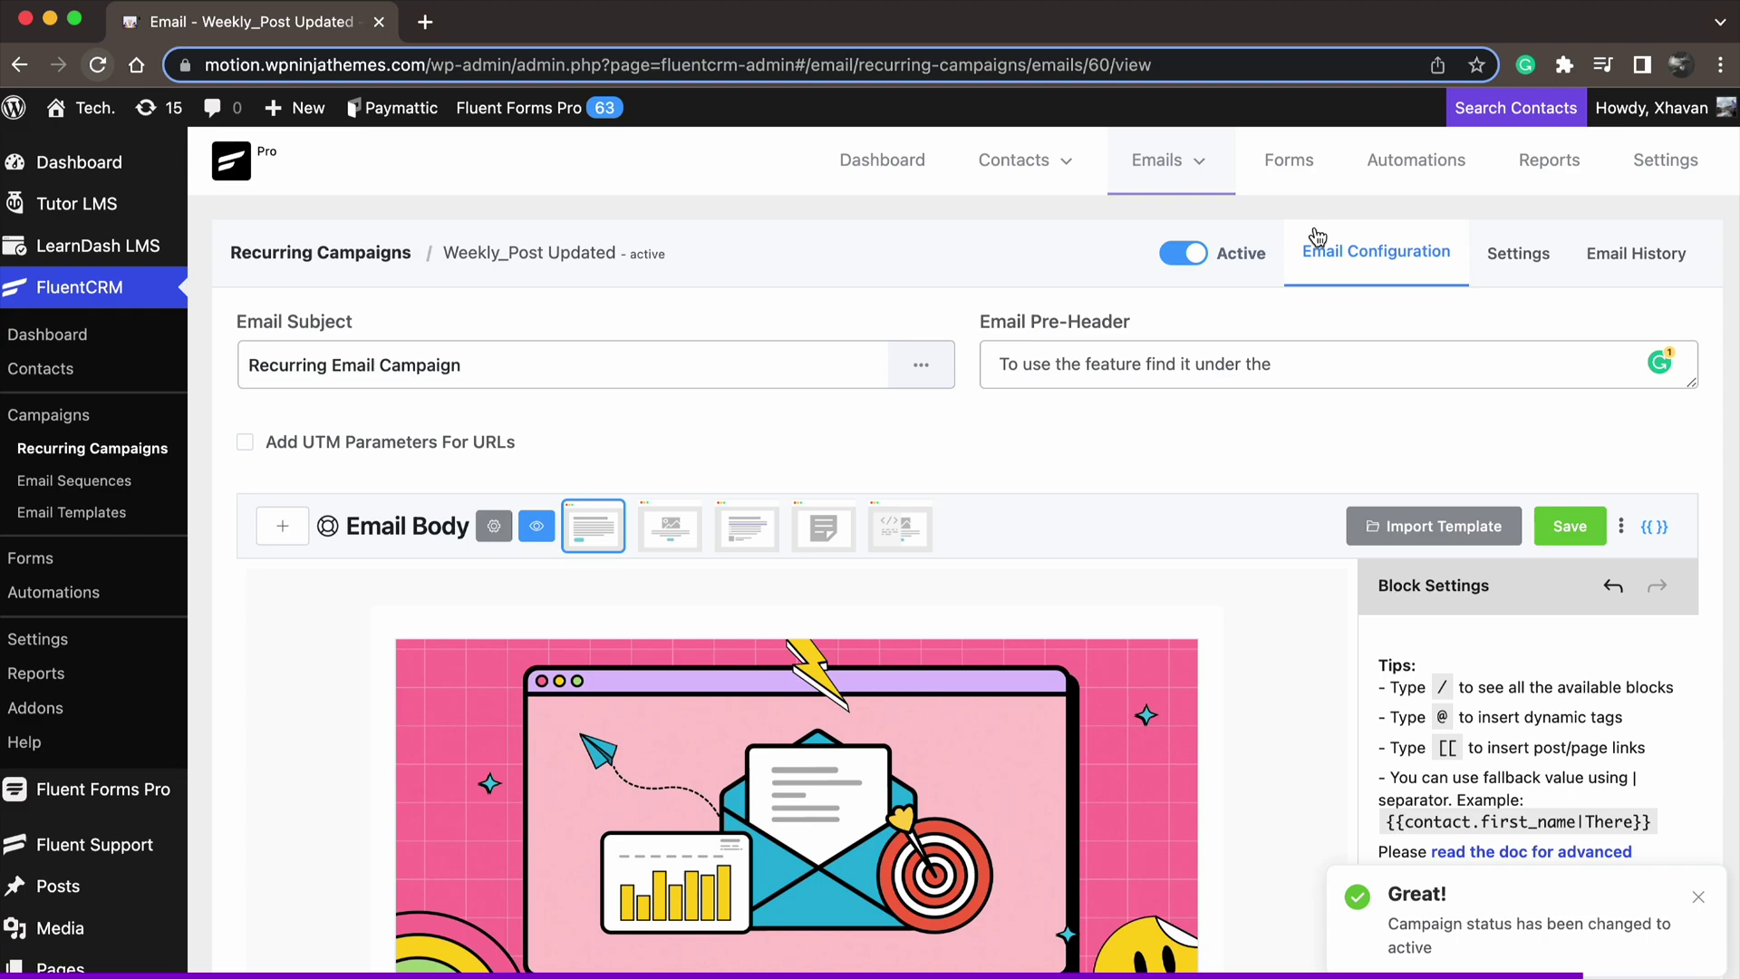
pyautogui.click(1516, 272)
pyautogui.scroll(-2, 1571, 340)
pyautogui.scroll(-3, 1570, 340)
pyautogui.scroll(-5, 1570, 341)
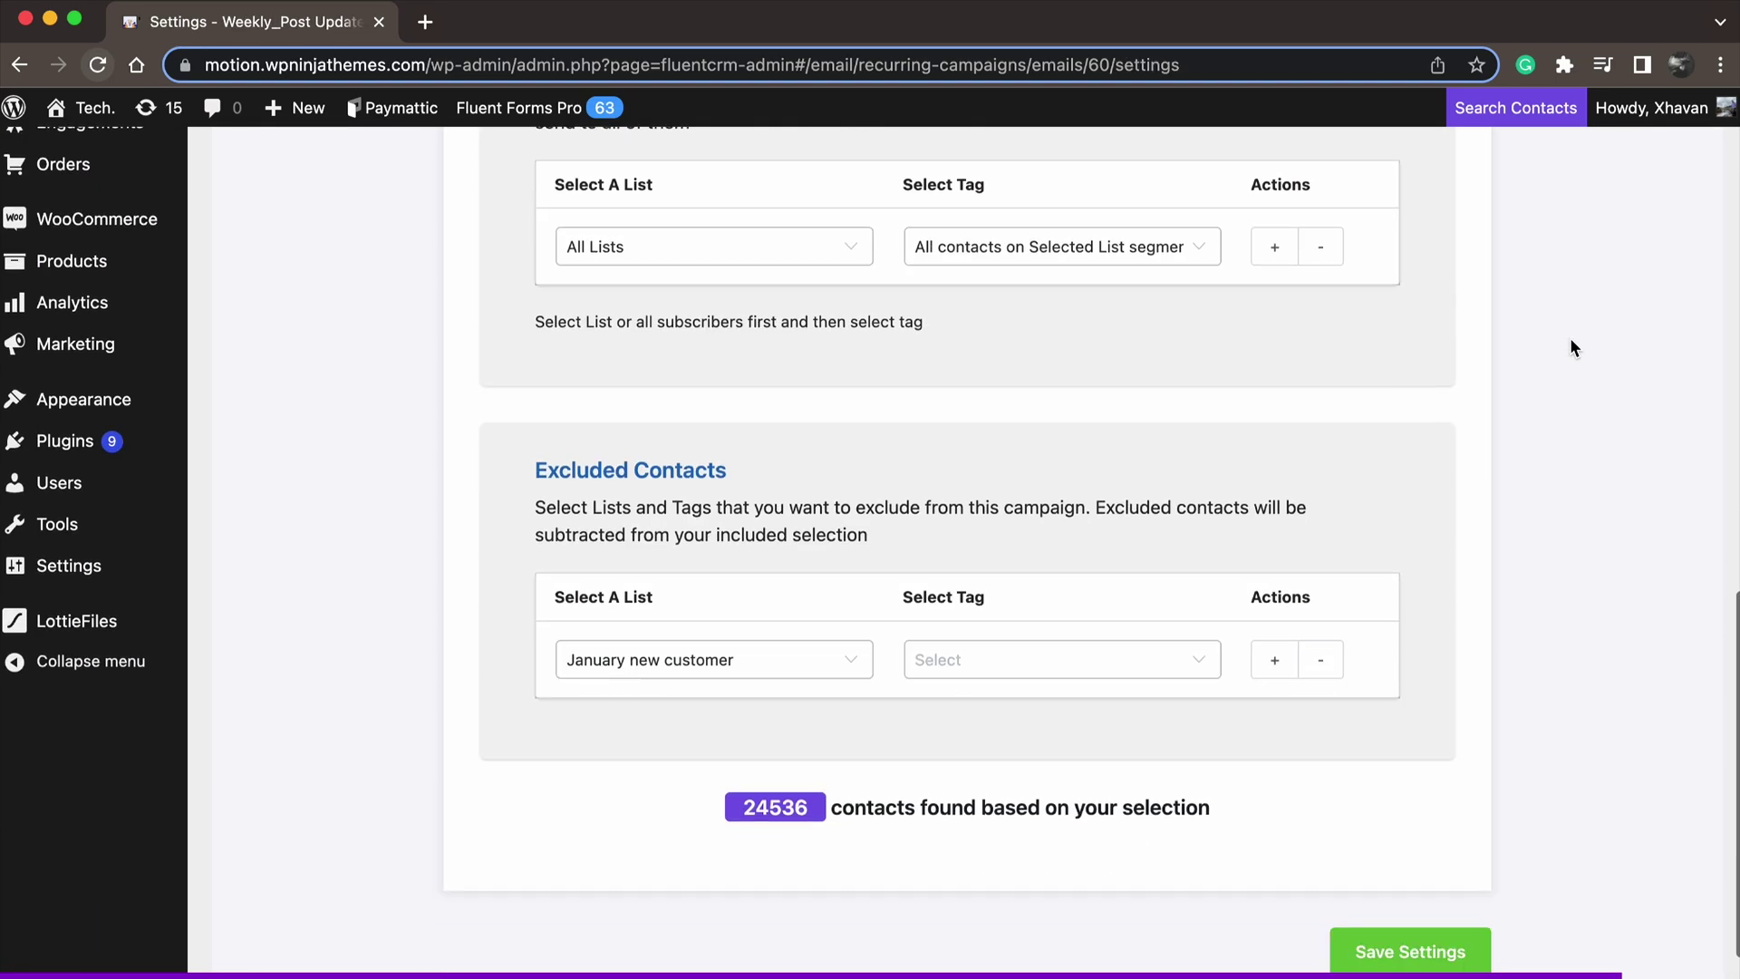
pyautogui.scroll(-1, 1570, 340)
pyautogui.click(1462, 866)
pyautogui.scroll(5, 1465, 871)
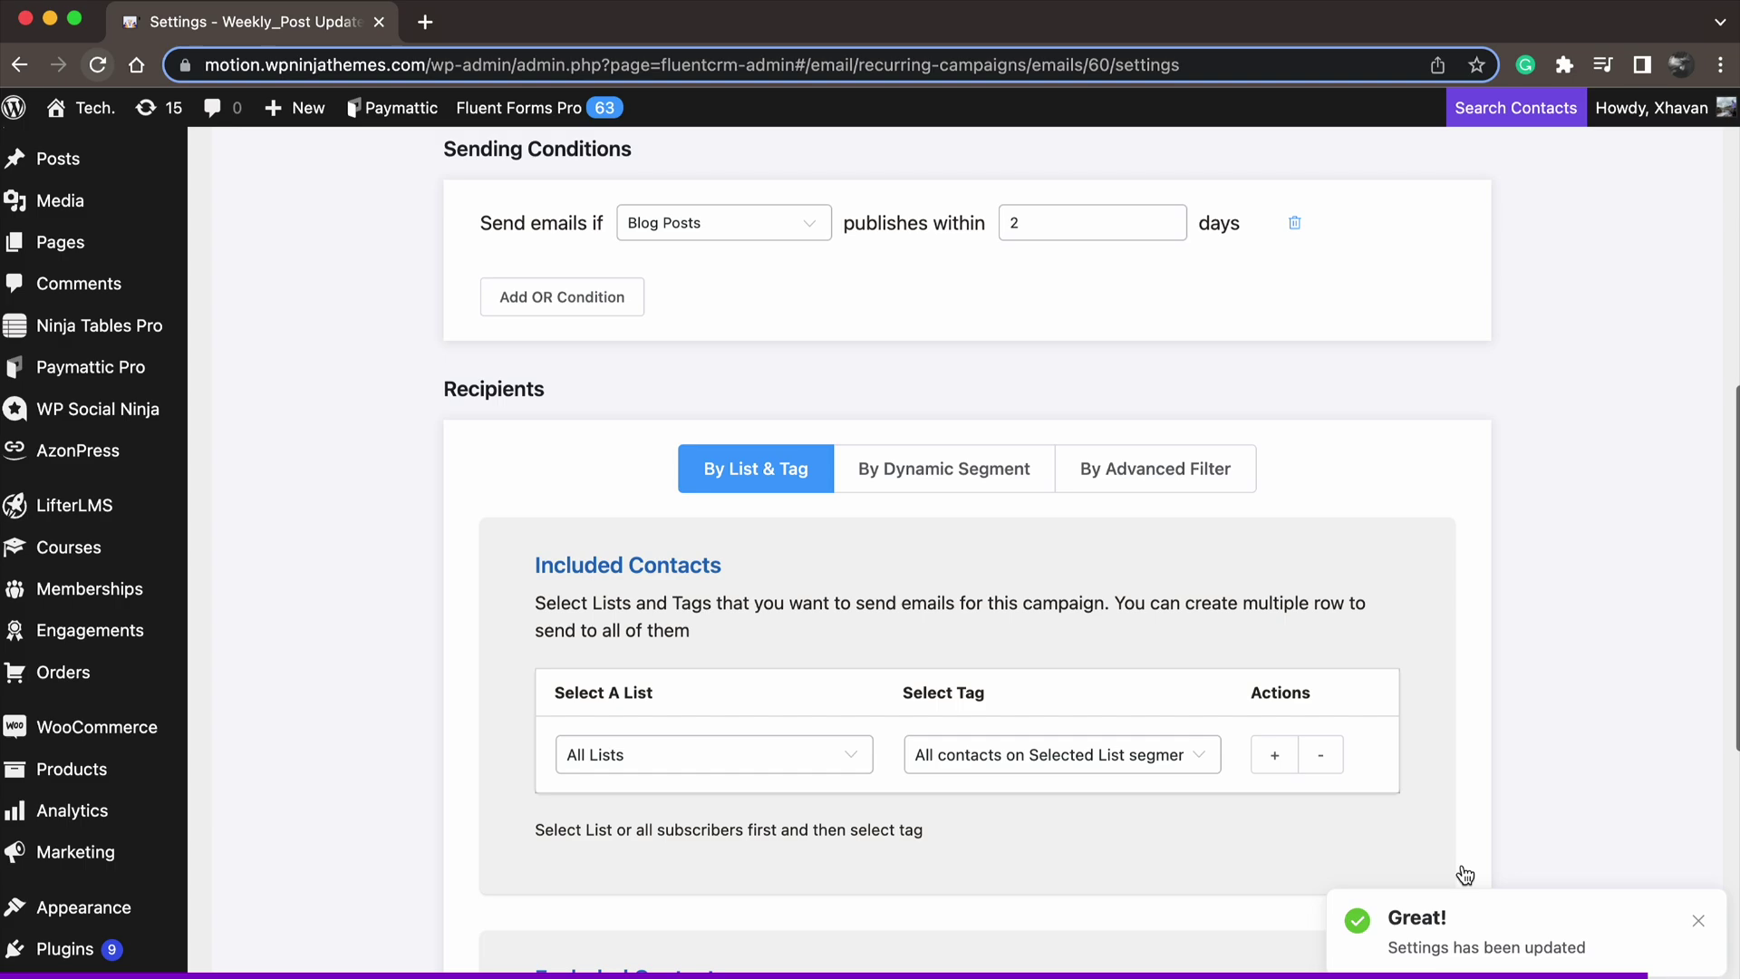
pyautogui.scroll(4, 1457, 832)
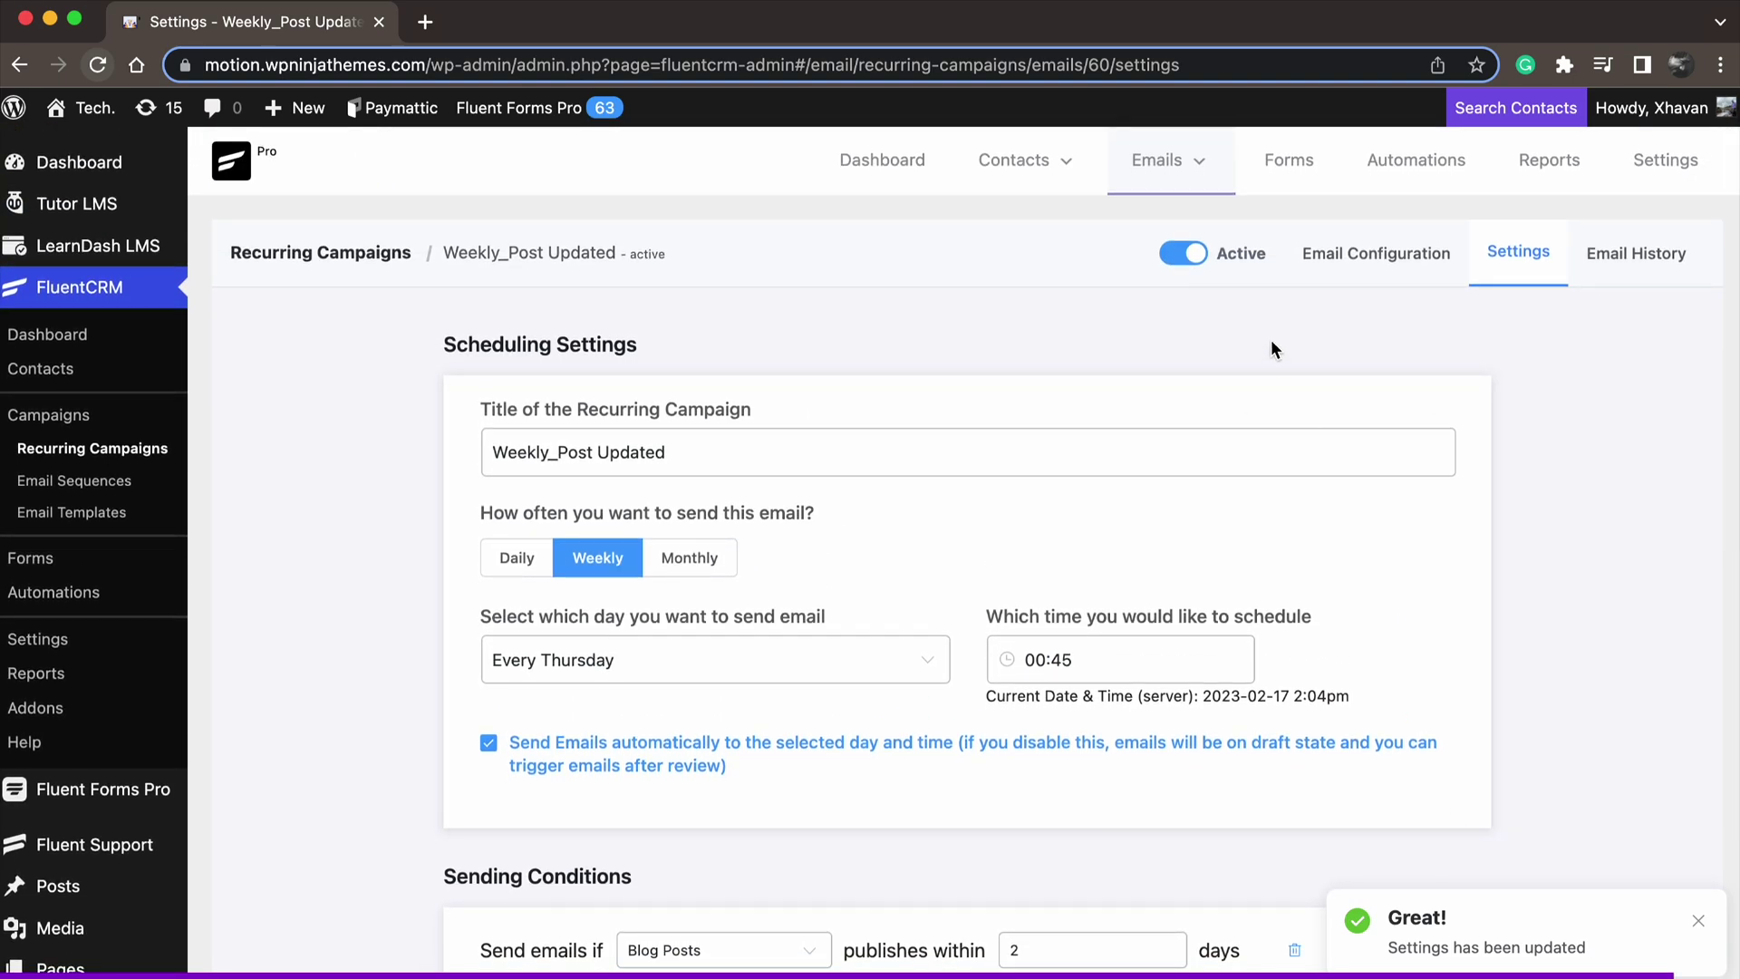
pyautogui.click(1366, 263)
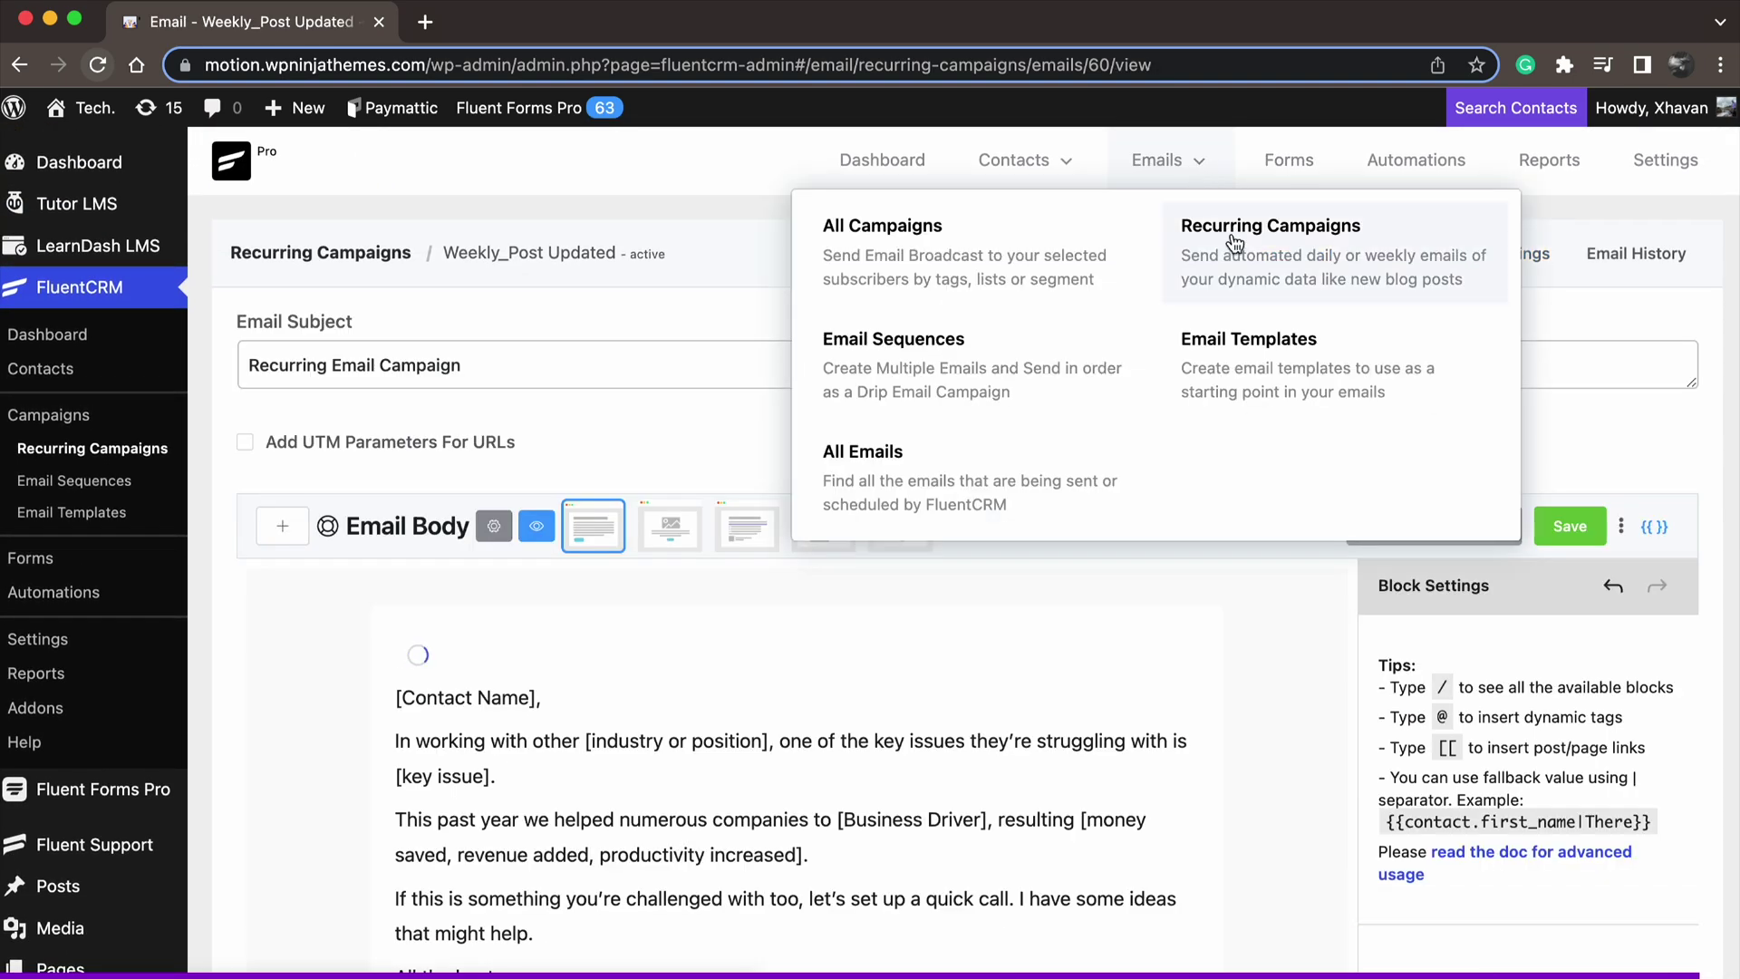
pyautogui.click(1233, 237)
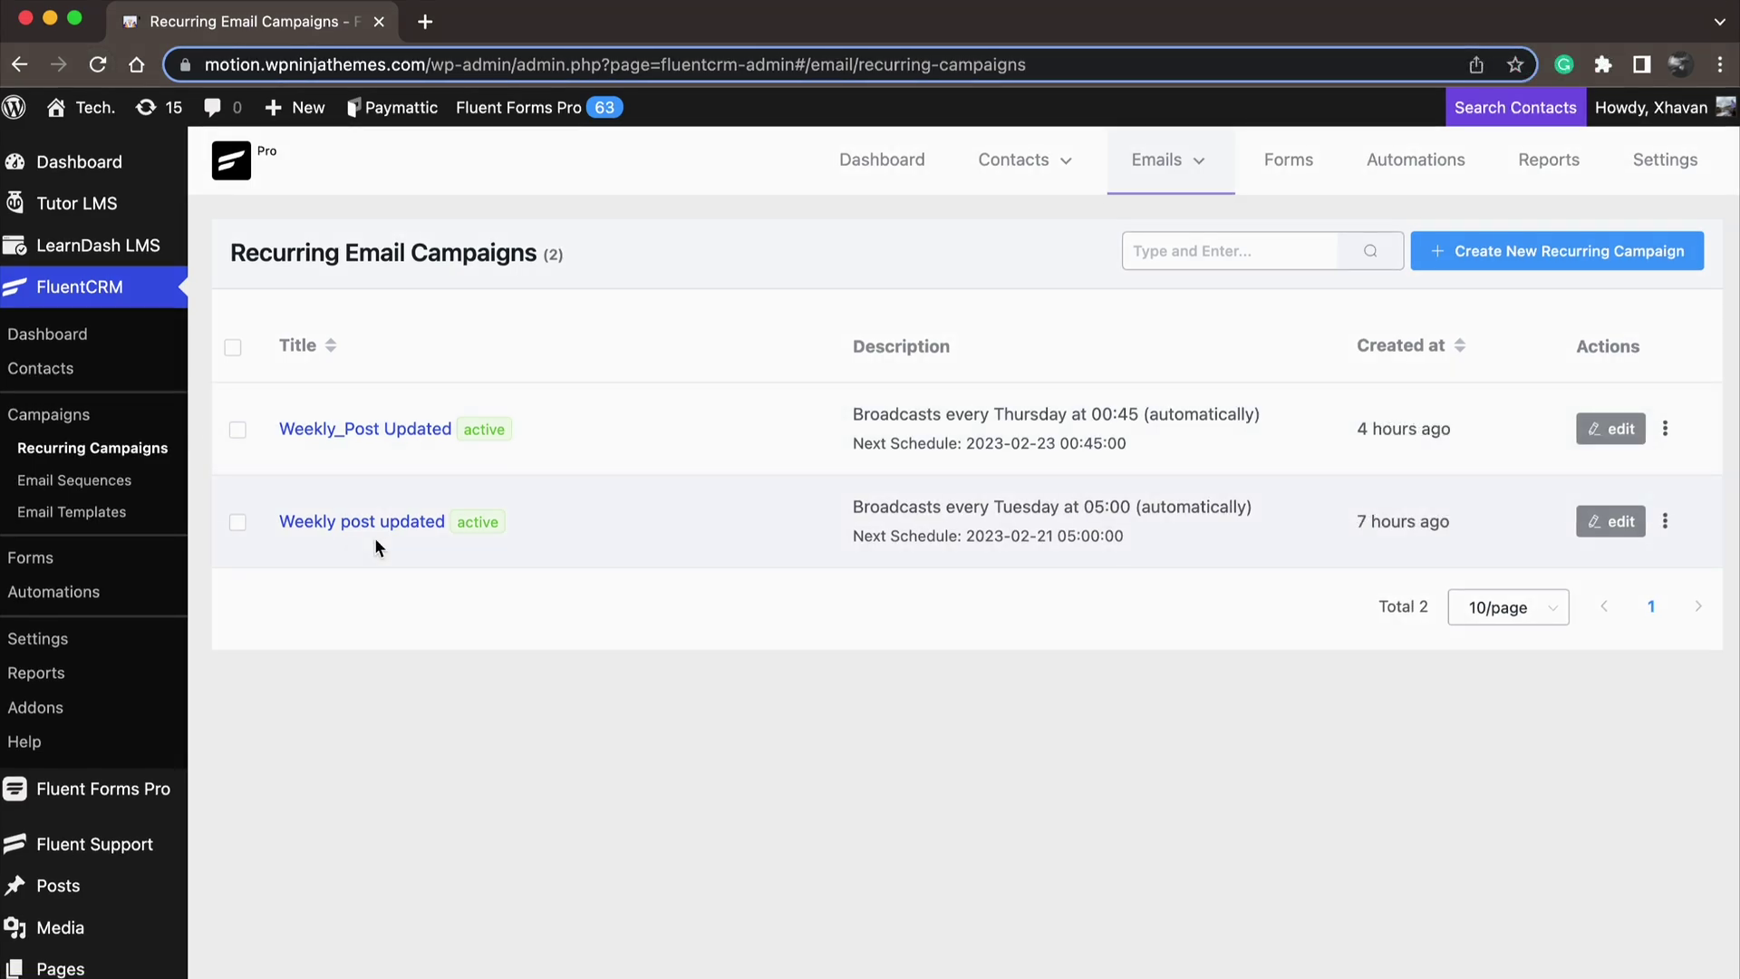
pyautogui.click(123, 343)
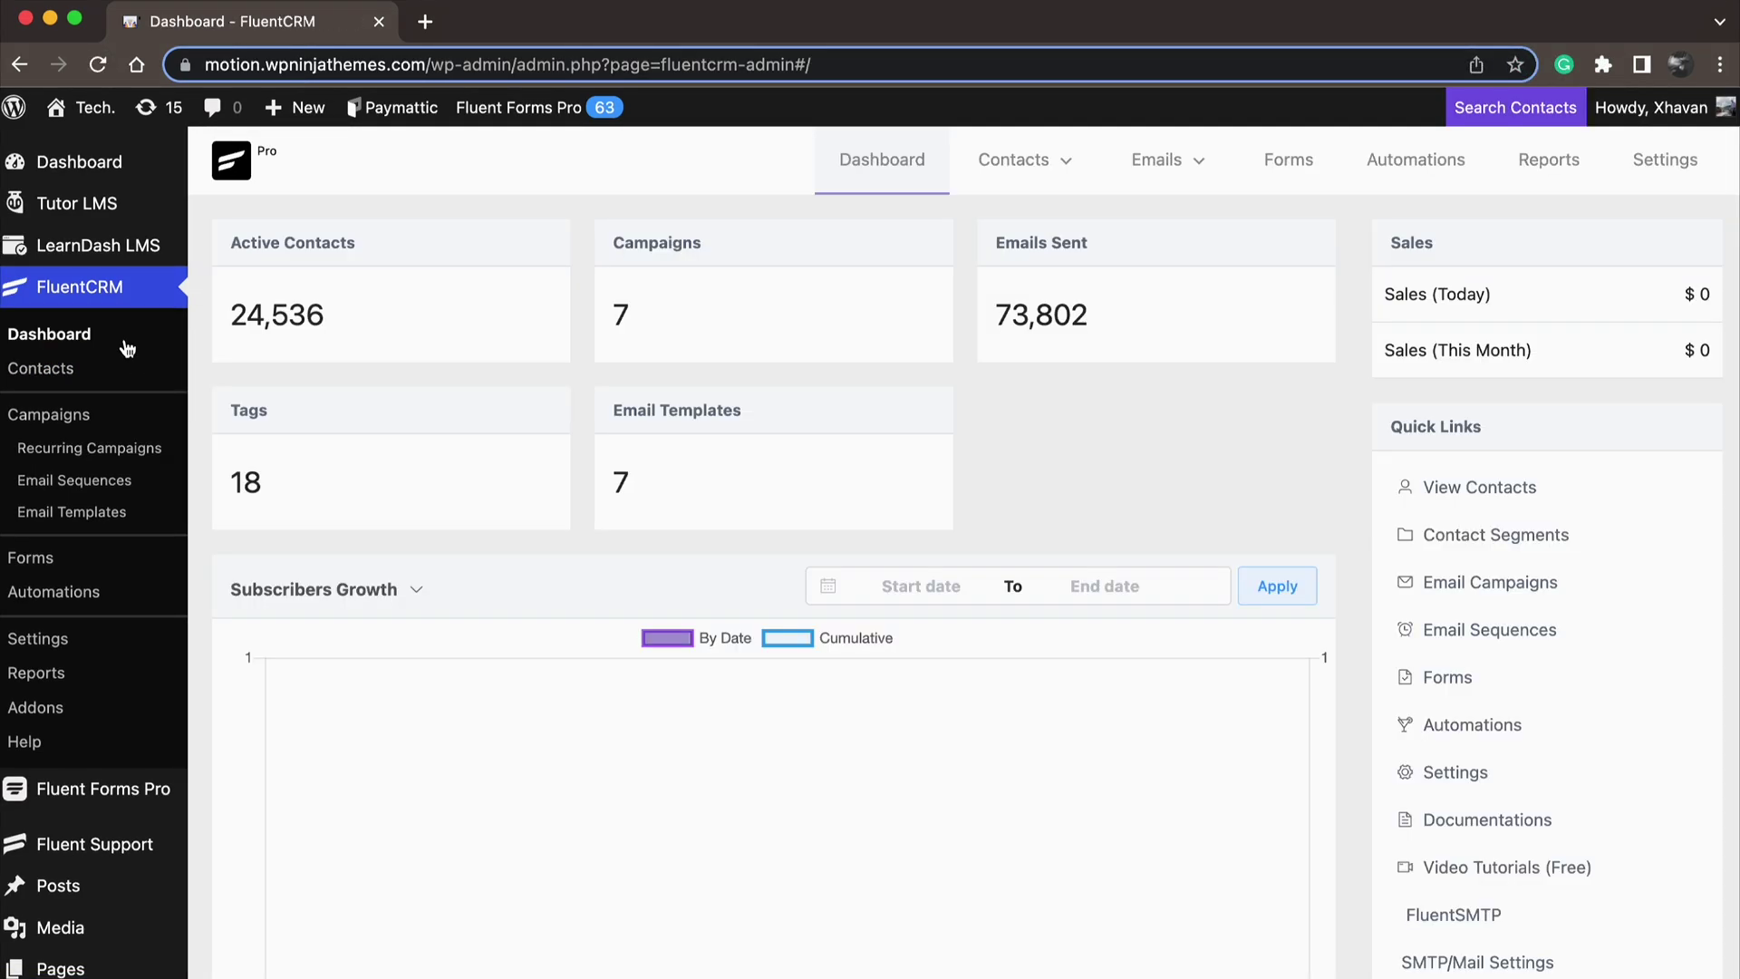